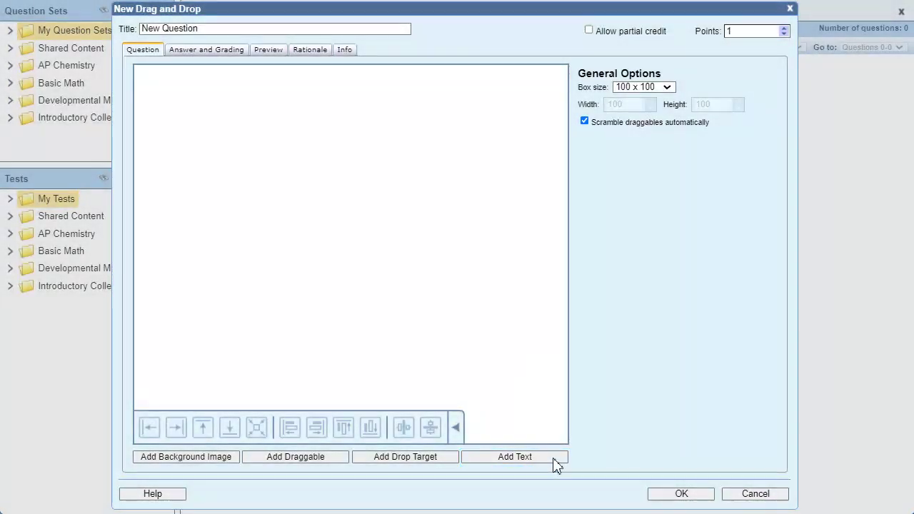
Add a text box reading "Match the capital with the country." in 14pt
{"action": "left_click", "coordinate": [555, 458]}
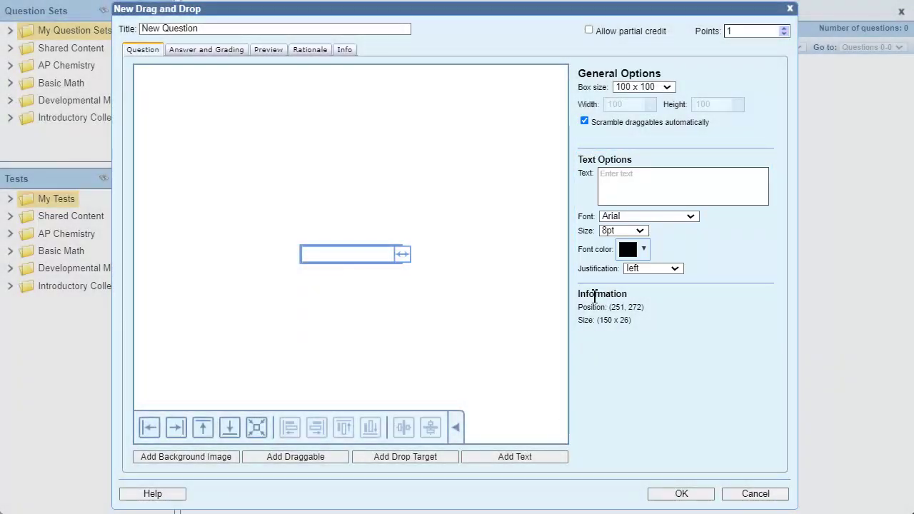
{"action": "left_click", "coordinate": [621, 188]}
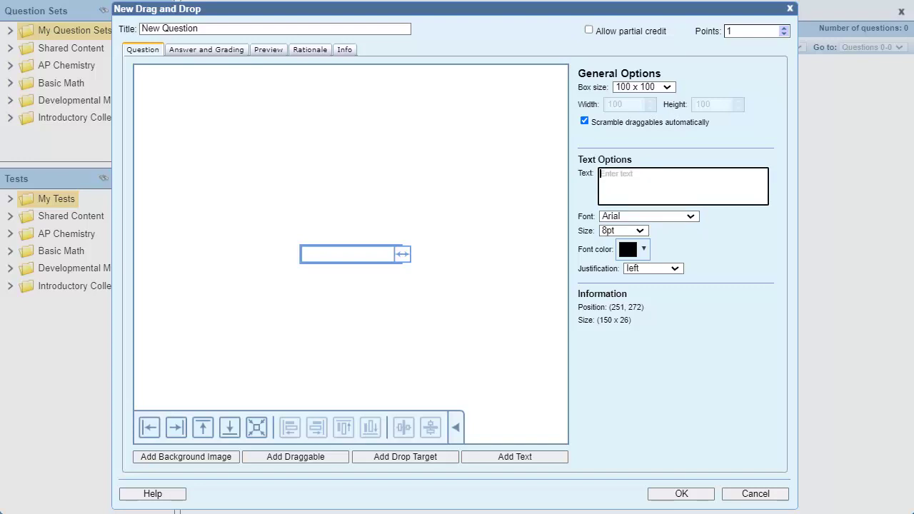
{"action": "type", "text": "Match the capital with the country."}
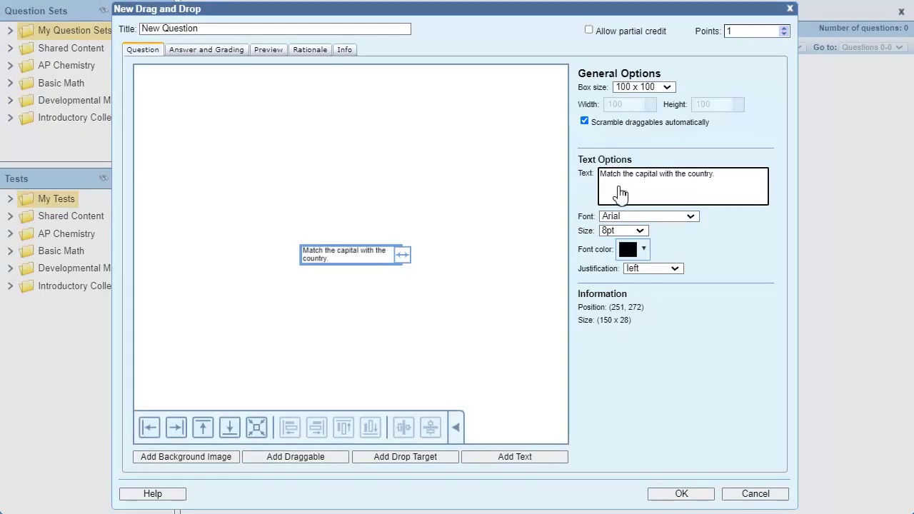
{"action": "left_click", "coordinate": [640, 234]}
{"action": "left_click", "coordinate": [640, 301]}
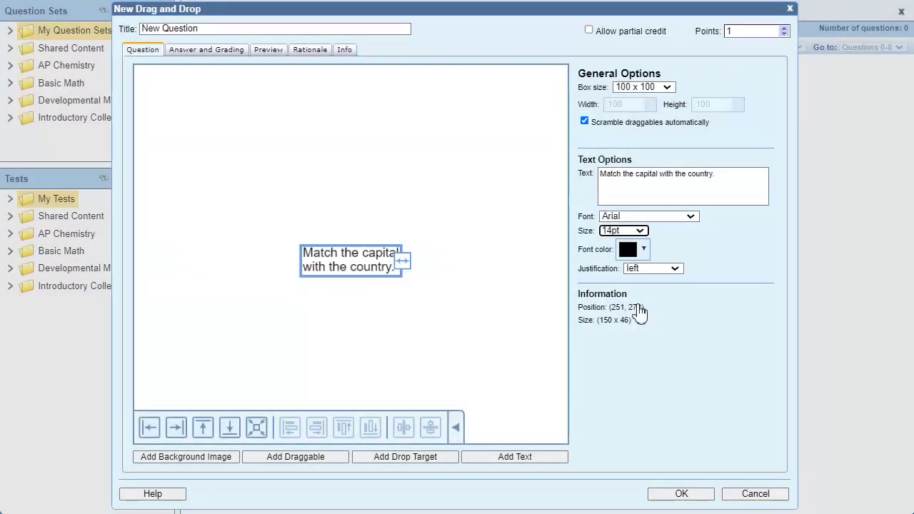
Widen the instruction text box to about 333 px and move it to the canvas's top-left corner
{"action": "left_click_drag", "start_coordinate": [403, 263], "coordinate": [527, 257]}
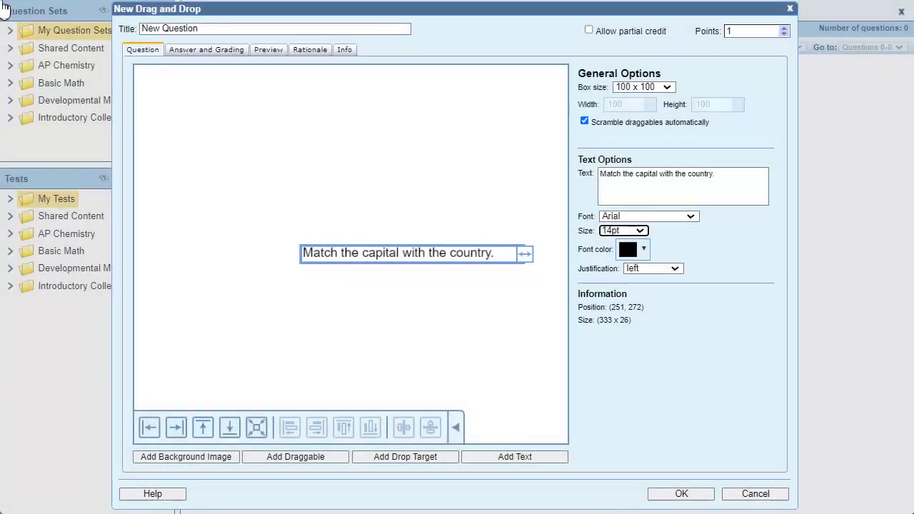
{"action": "left_click", "coordinate": [204, 438]}
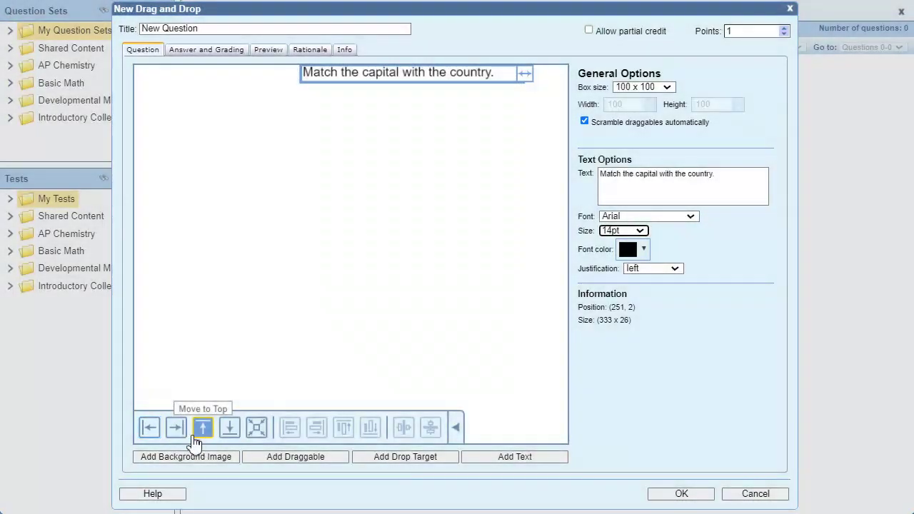
{"action": "left_click", "coordinate": [153, 434]}
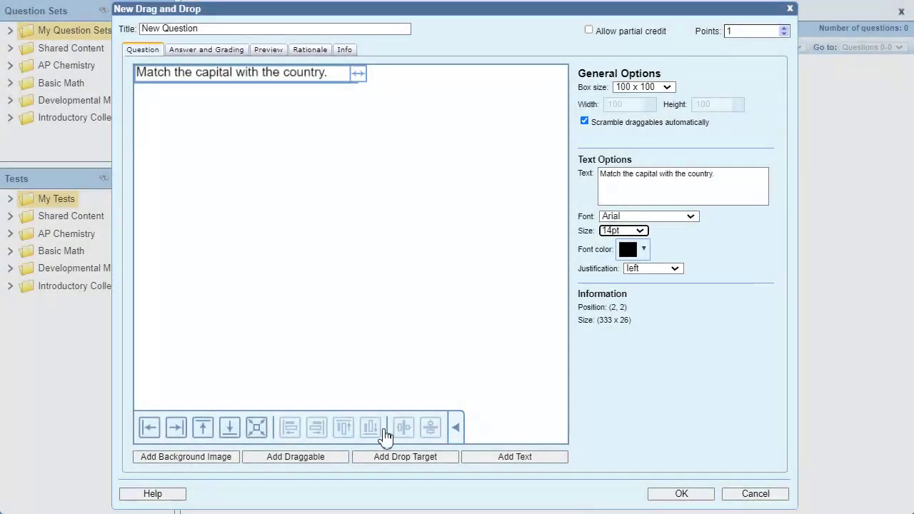
{"action": "left_click", "coordinate": [457, 430]}
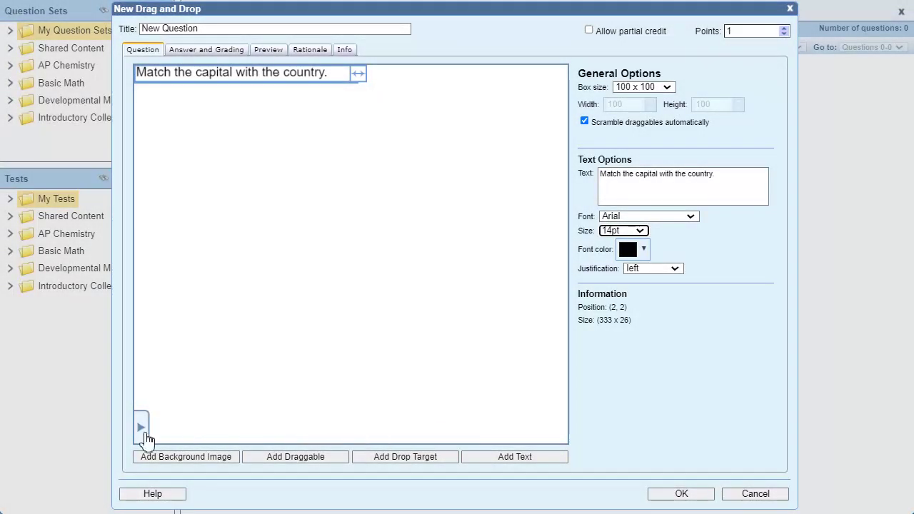
{"action": "left_click", "coordinate": [144, 432]}
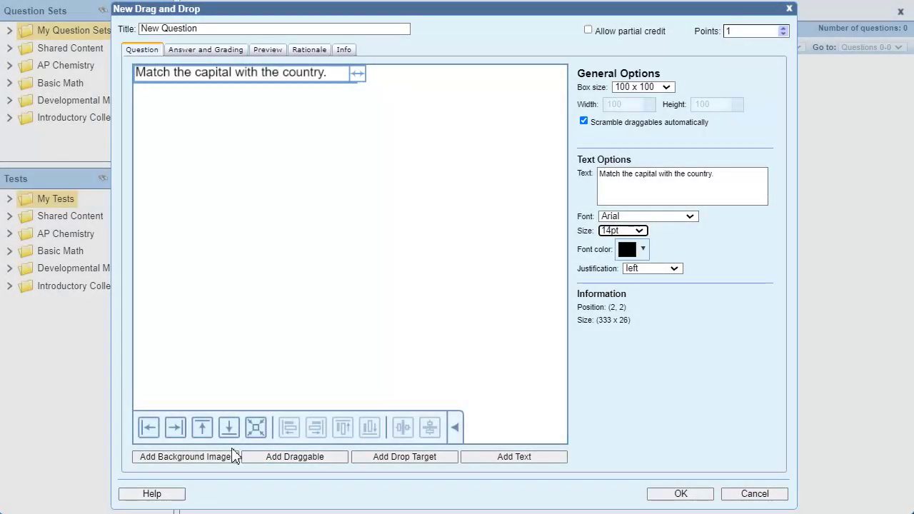
Add a draggable labelled "Ottawa" with 14pt text
{"action": "left_click", "coordinate": [293, 458]}
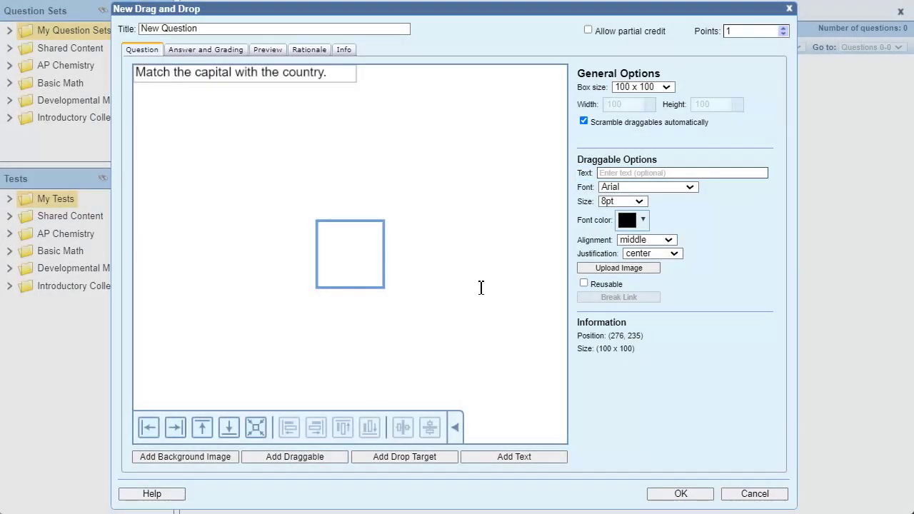
{"action": "left_click", "coordinate": [599, 173]}
{"action": "type", "text": "Ottawa"}
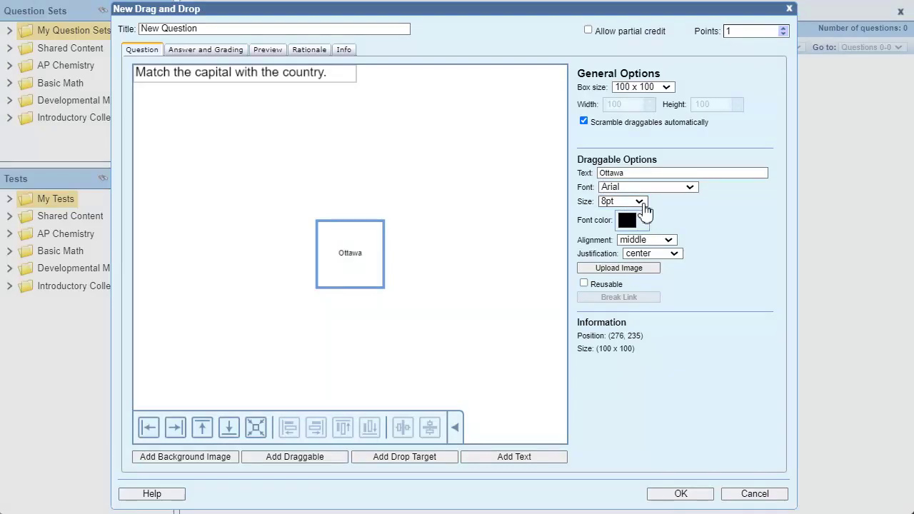
{"action": "left_click", "coordinate": [640, 201]}
{"action": "left_click", "coordinate": [637, 272]}
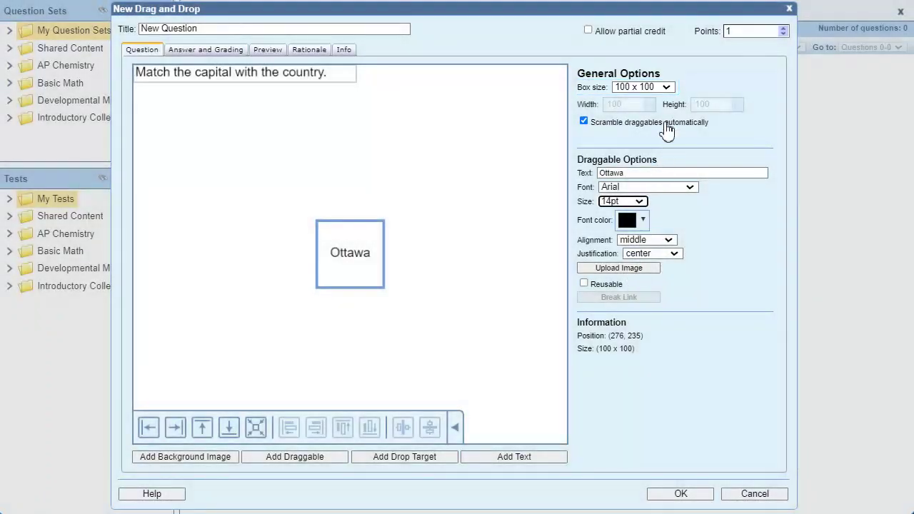
Set the box size to 150 x 75 and place the Ottawa box below the instruction text at about (41, 115)
{"action": "left_click", "coordinate": [670, 88]}
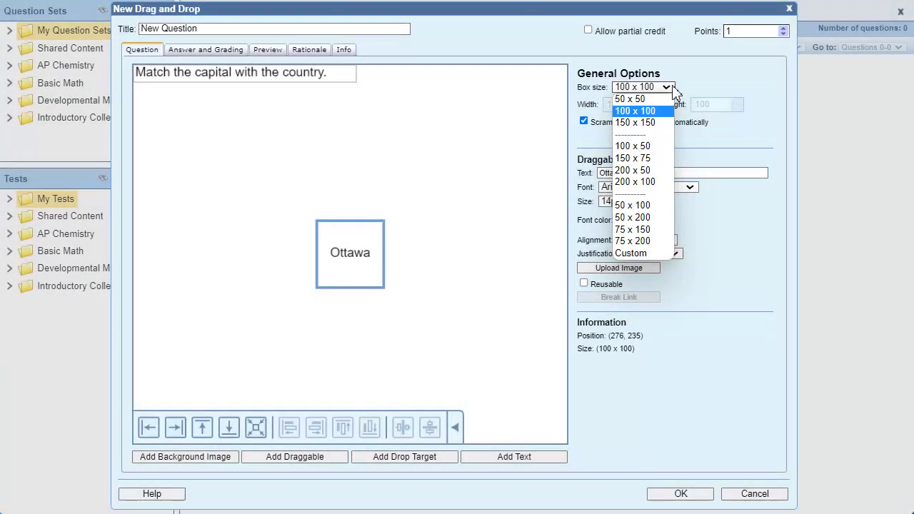
{"action": "left_click", "coordinate": [636, 158]}
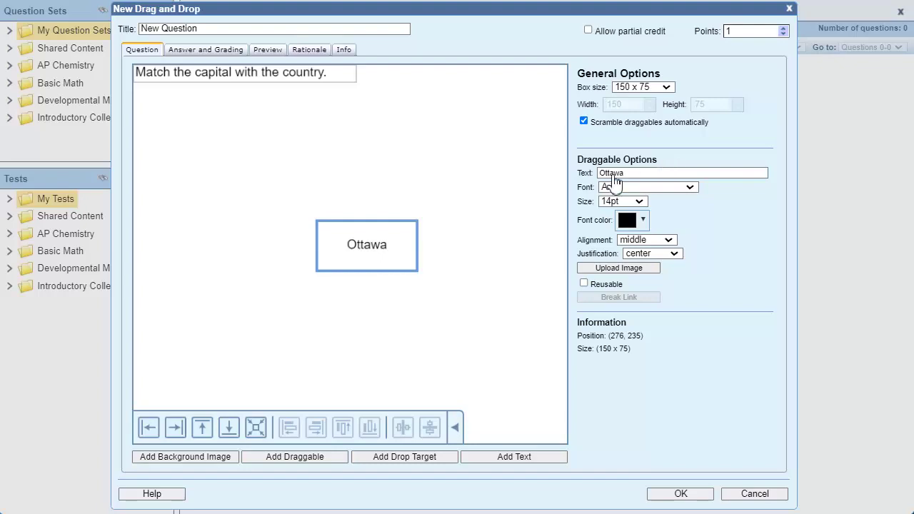
{"action": "left_click_drag", "start_coordinate": [405, 259], "coordinate": [248, 180]}
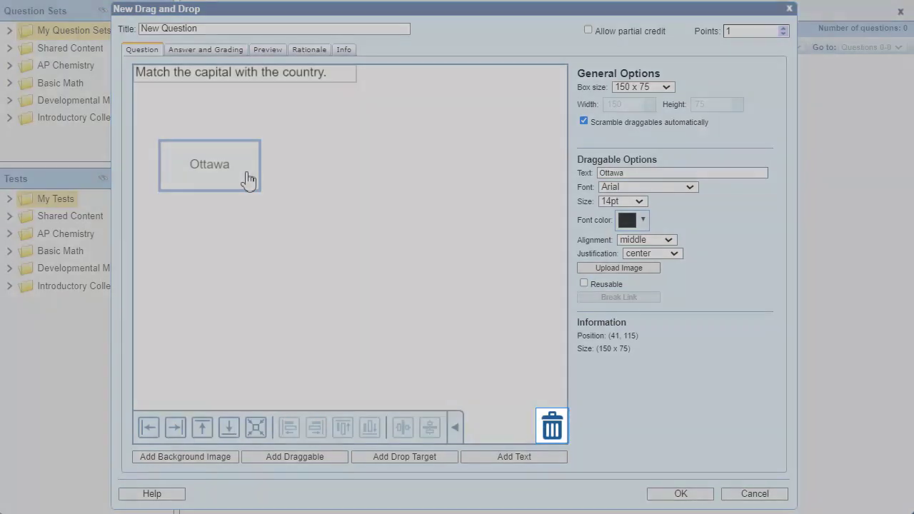
{"action": "left_click_drag", "start_coordinate": [249, 182], "coordinate": [249, 182]}
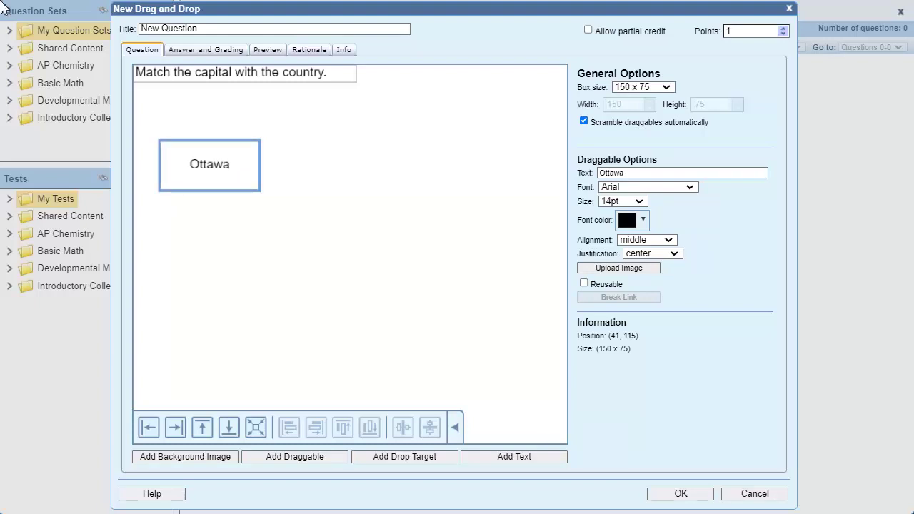
Add two more draggables labelled "Cairo" and "London"
{"action": "left_click", "coordinate": [300, 461]}
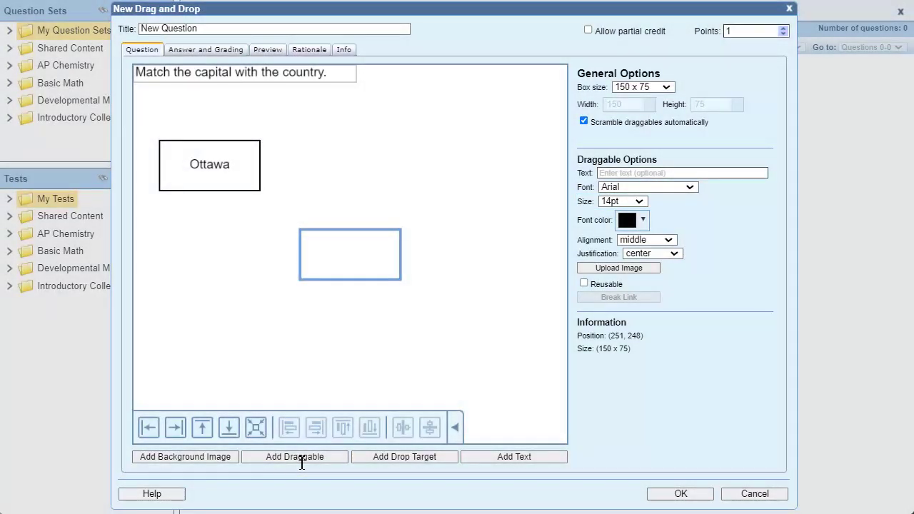
{"action": "left_click", "coordinate": [631, 178]}
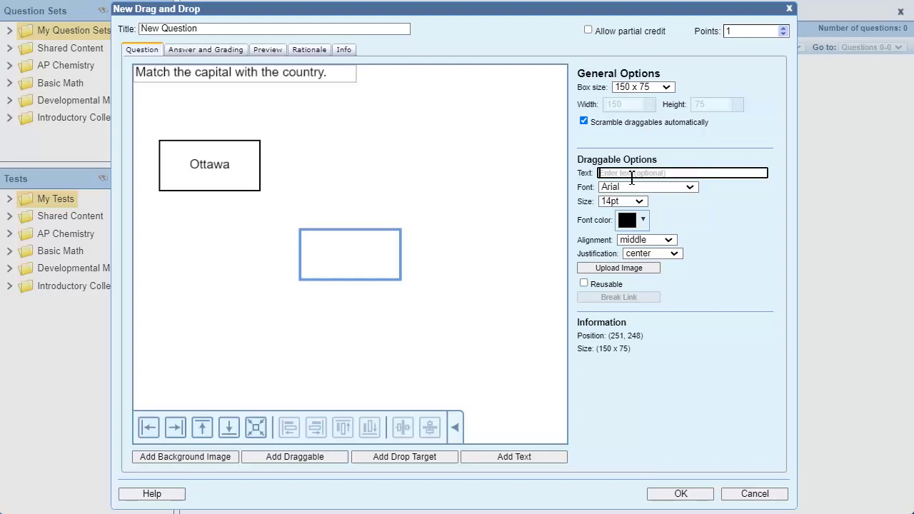
{"action": "type", "text": "Cairo"}
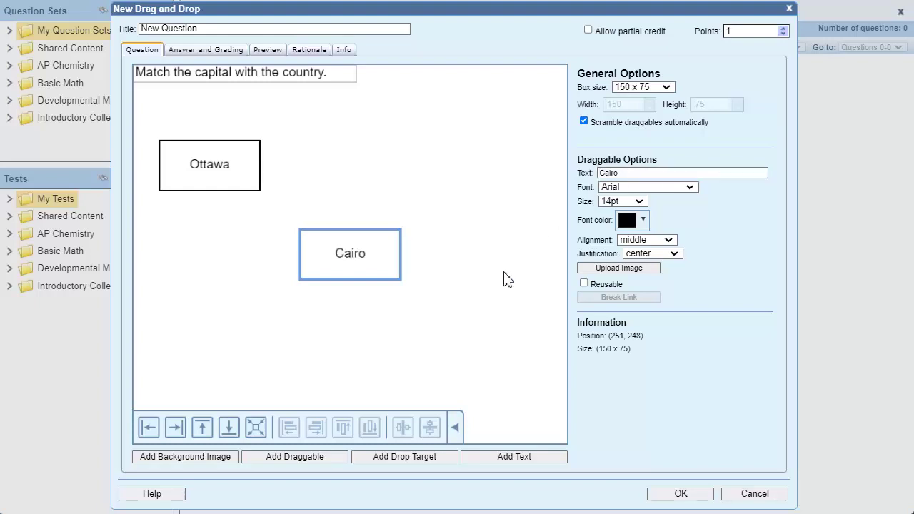
{"action": "left_click", "coordinate": [422, 344]}
{"action": "left_click", "coordinate": [284, 464]}
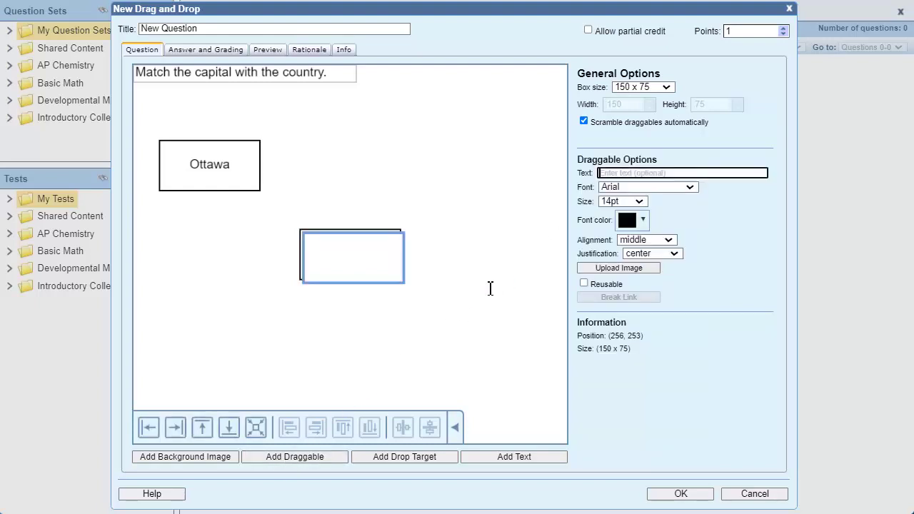
{"action": "type", "text": "London"}
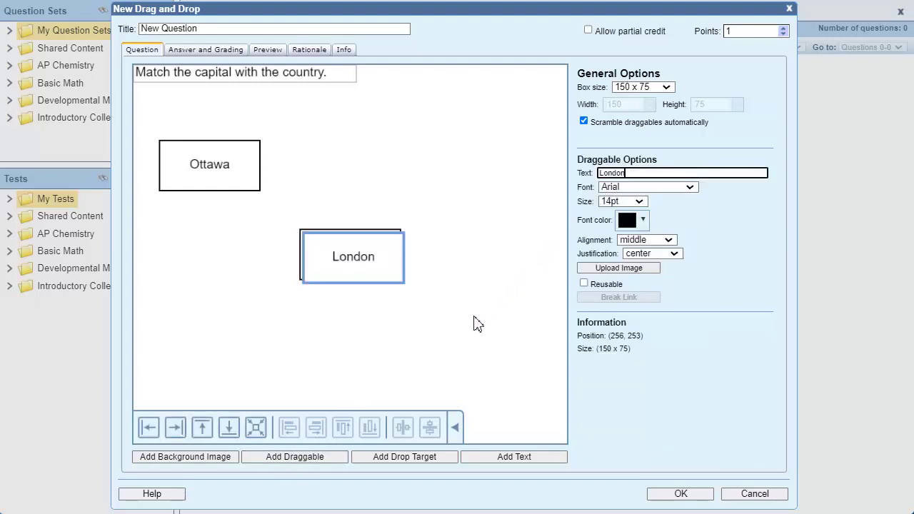
{"action": "left_click", "coordinate": [450, 350]}
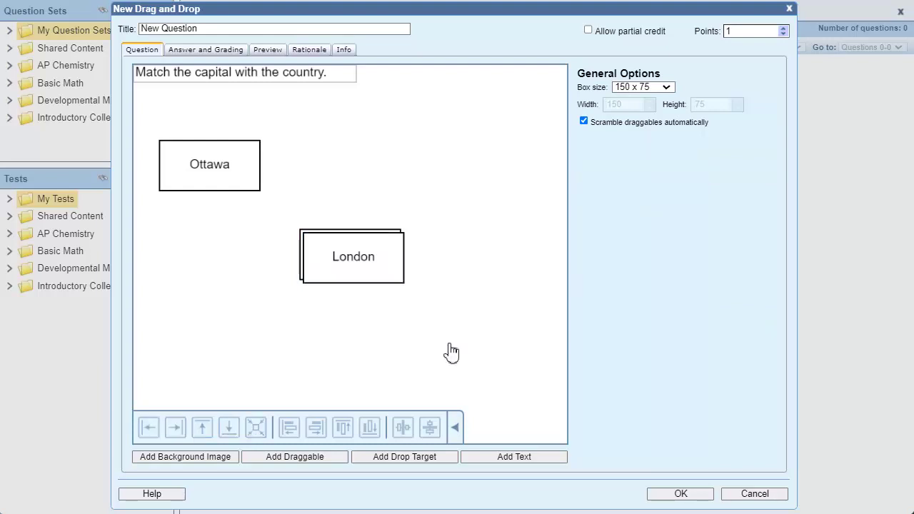
Arrange the draggables in a rough row, with Ottawa at about (23, 117), Cairo at (261, 121) and London at (486, 121)
{"action": "left_click_drag", "start_coordinate": [353, 275], "coordinate": [509, 189]}
{"action": "left_click_drag", "start_coordinate": [345, 263], "coordinate": [353, 179]}
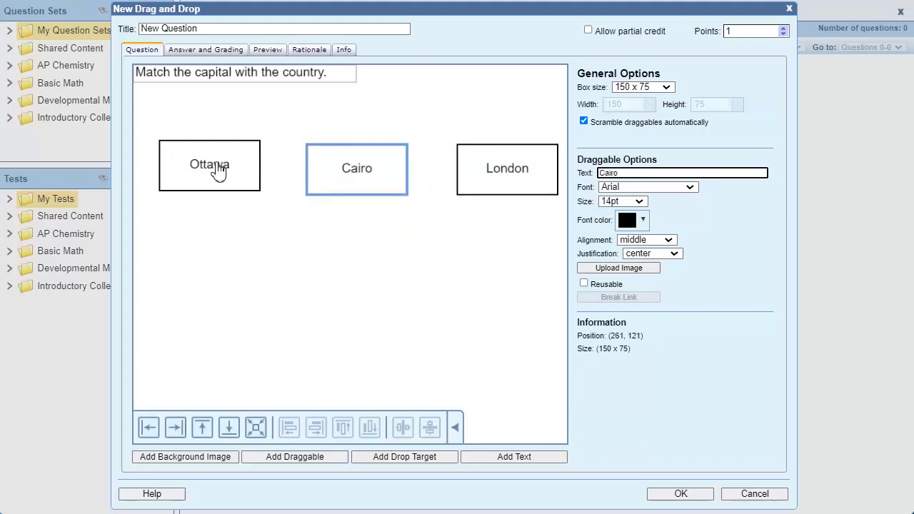
{"action": "left_click_drag", "start_coordinate": [216, 171], "coordinate": [205, 172]}
{"action": "left_click_drag", "start_coordinate": [205, 172], "coordinate": [206, 172]}
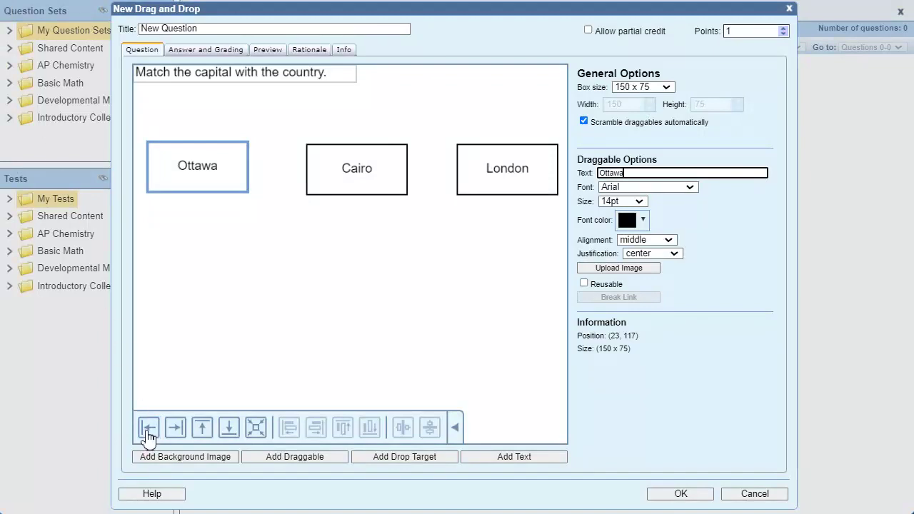
Move the Ottawa draggable to the canvas's left edge and the London draggable to its right edge
{"action": "left_click", "coordinate": [147, 429]}
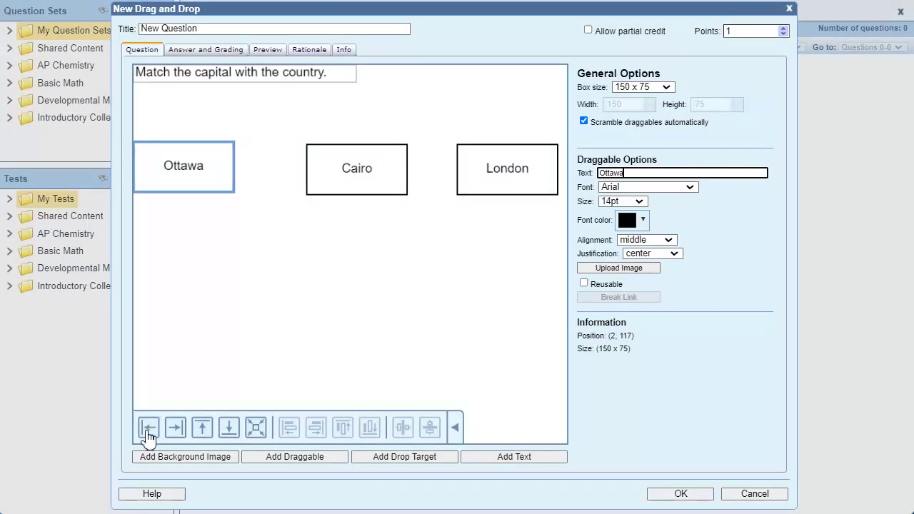
{"action": "left_click", "coordinate": [509, 191]}
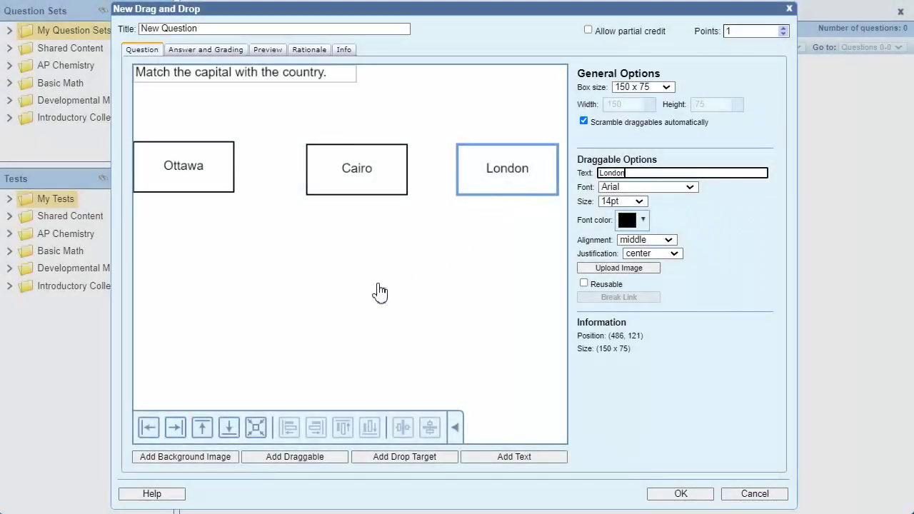
{"action": "left_click", "coordinate": [177, 431]}
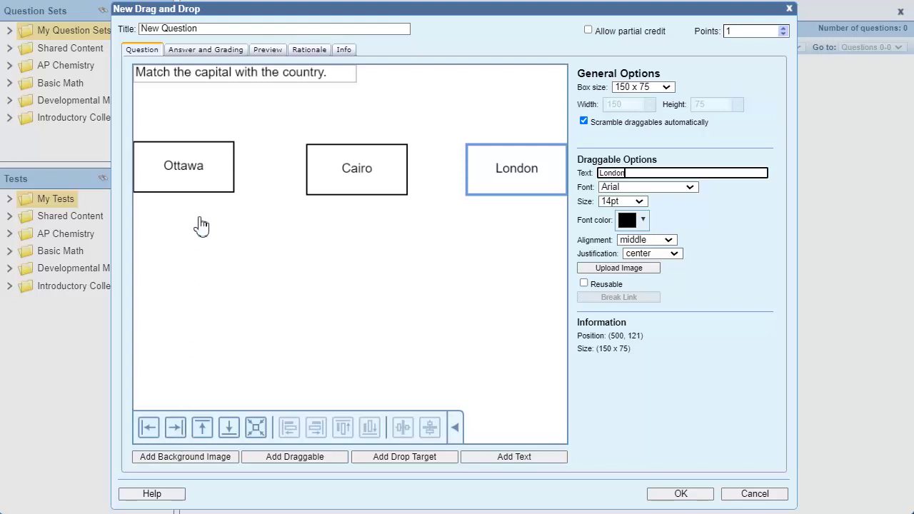
Align the tops of the Ottawa, Cairo and London draggables and space them evenly horizontally
{"action": "left_click", "coordinate": [205, 182]}
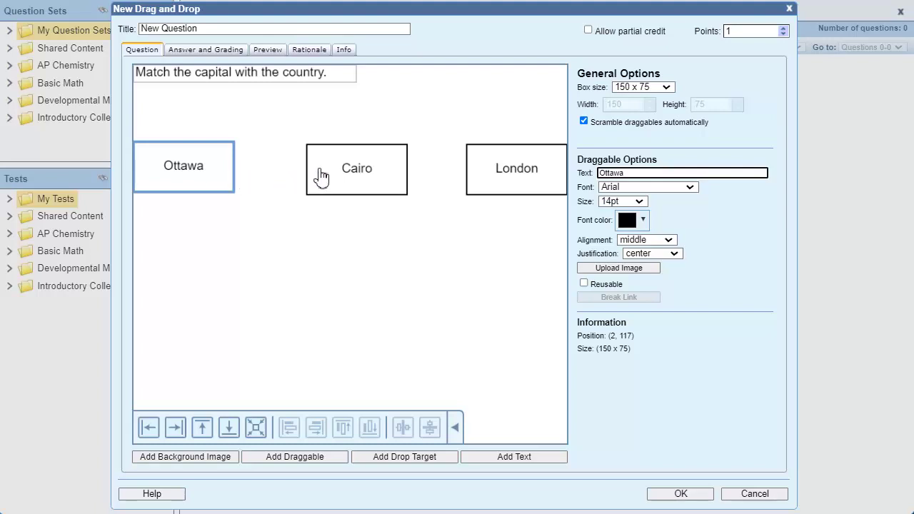
{"action": "left_click", "coordinate": [350, 175], "text": "shift"}
{"action": "left_click", "coordinate": [496, 177], "text": "shift"}
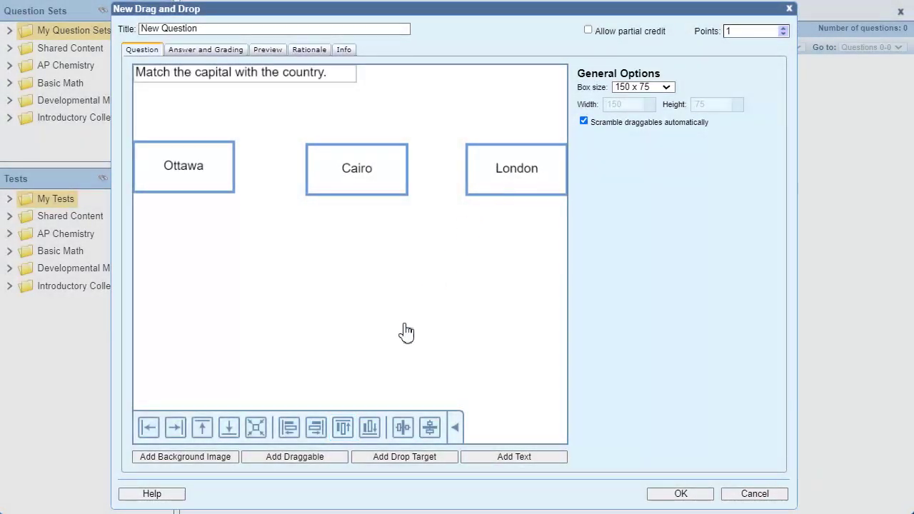
{"action": "left_click", "coordinate": [344, 429]}
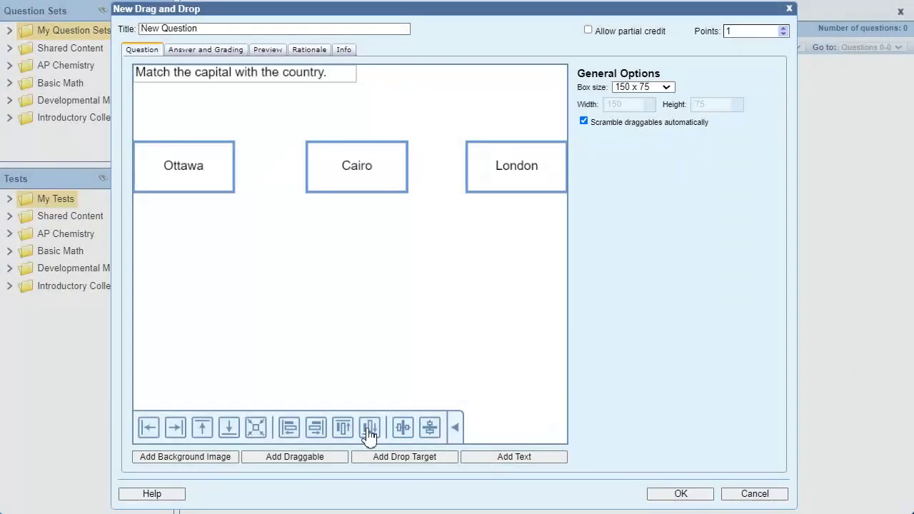
{"action": "left_click", "coordinate": [402, 428]}
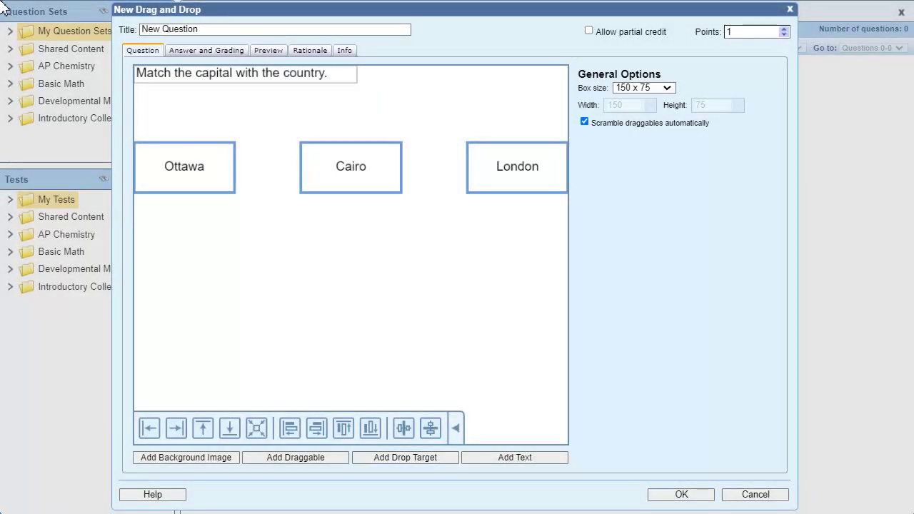
Add three drop targets and place them in a rough row beneath the draggables, at about (6, 355), (227, 353) and (469, 356)
{"action": "left_click", "coordinate": [444, 462]}
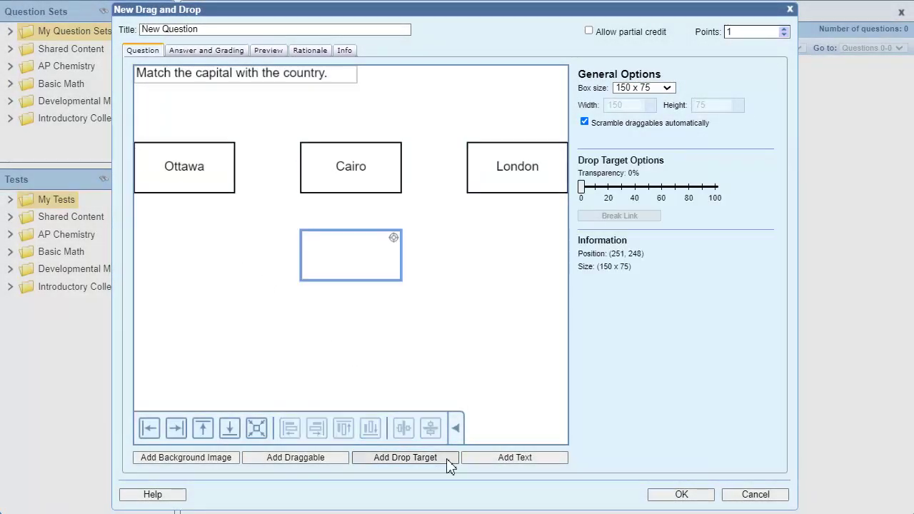
{"action": "left_click", "coordinate": [443, 465]}
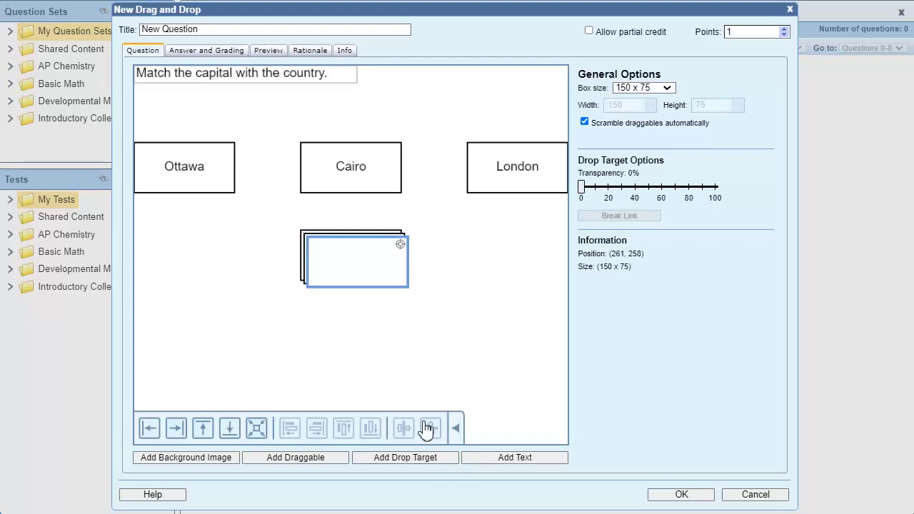
{"action": "left_click_drag", "start_coordinate": [354, 281], "coordinate": [189, 345]}
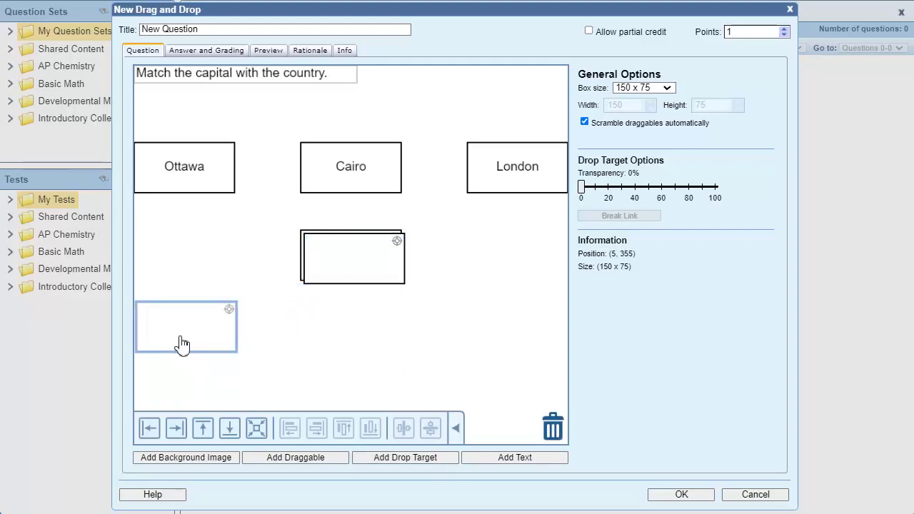
{"action": "left_click_drag", "start_coordinate": [348, 279], "coordinate": [328, 339]}
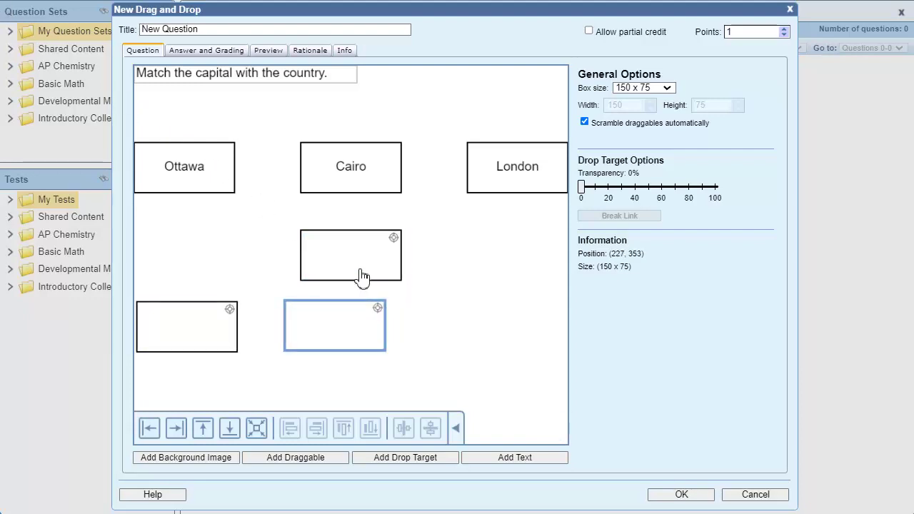
{"action": "left_click_drag", "start_coordinate": [361, 275], "coordinate": [508, 349]}
Move the drop target below Ottawa to the canvas's left edge and the one below London to its right edge
{"action": "left_click", "coordinate": [165, 345]}
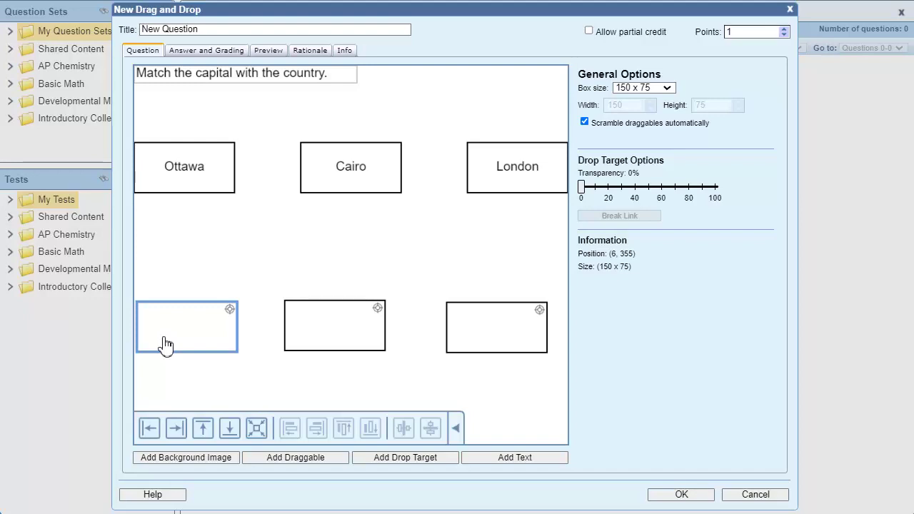
{"action": "left_click", "coordinate": [149, 429]}
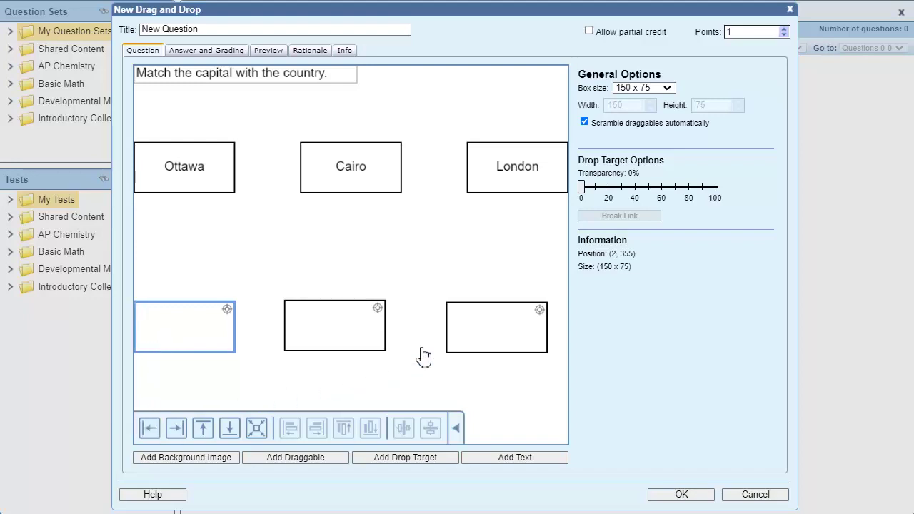
{"action": "left_click", "coordinate": [490, 335]}
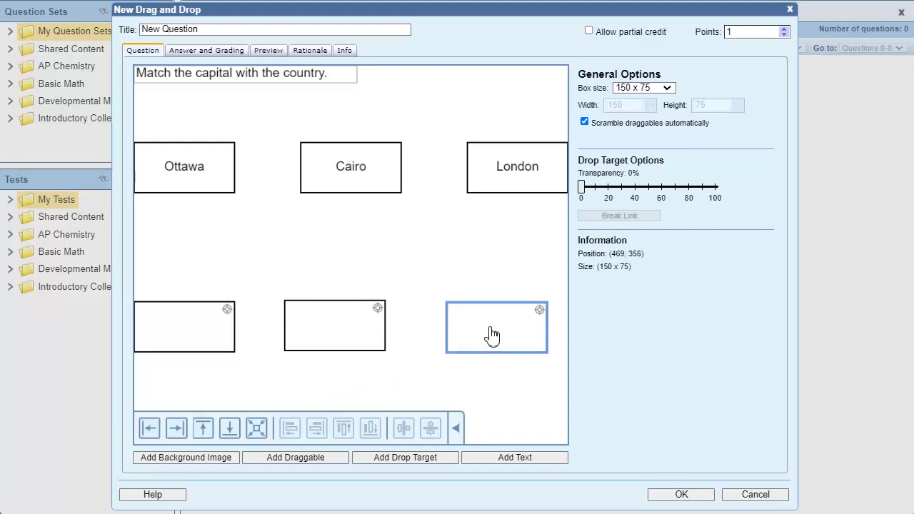
{"action": "left_click", "coordinate": [177, 428]}
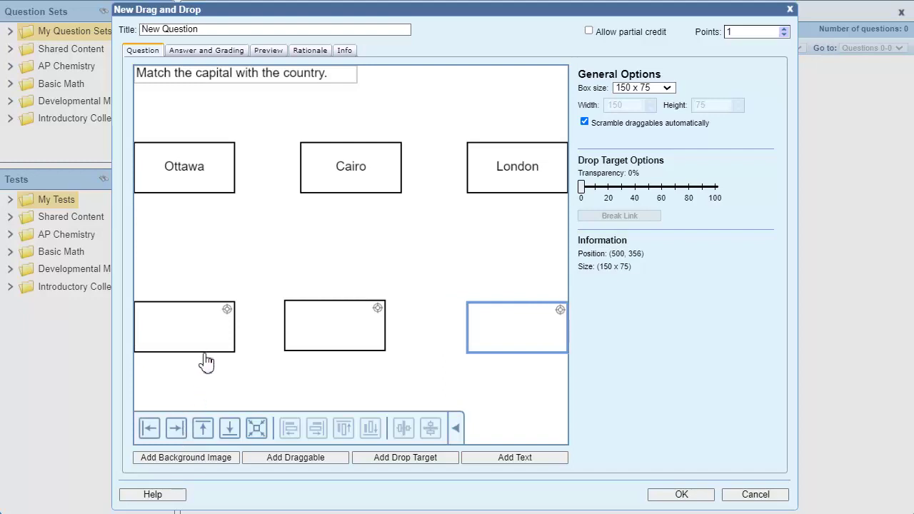
Align the tops of the three drop targets with even horizontal spacing, and preview the question
{"action": "left_click", "coordinate": [210, 341]}
{"action": "left_click", "coordinate": [355, 337], "text": "ctrl"}
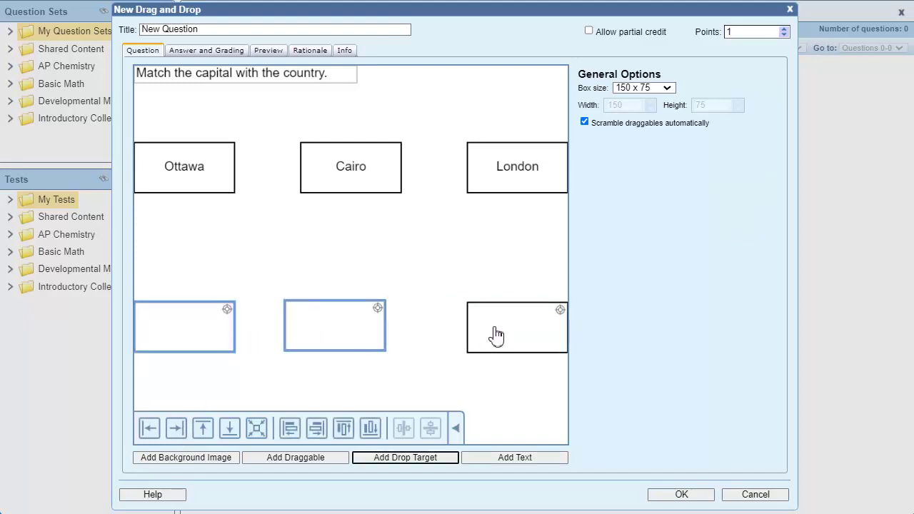
{"action": "left_click", "coordinate": [518, 335], "text": "ctrl"}
{"action": "left_click", "coordinate": [344, 429]}
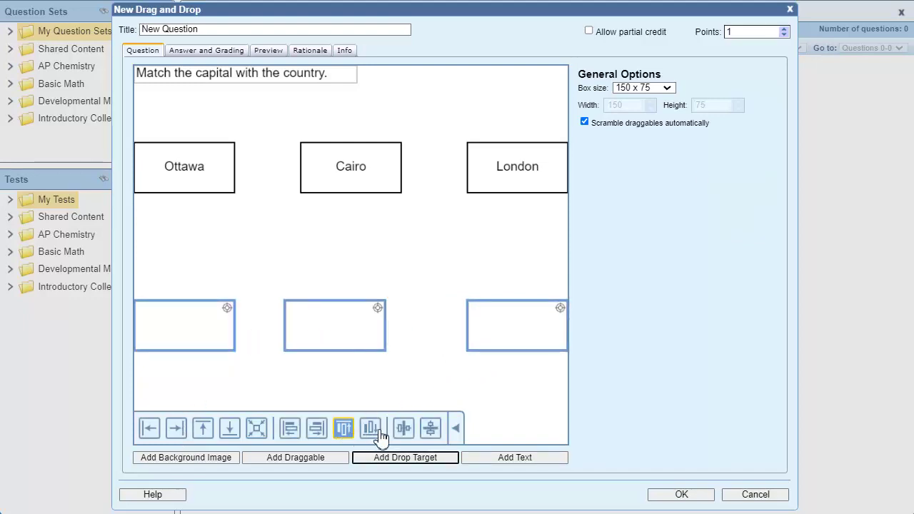
{"action": "left_click", "coordinate": [403, 431]}
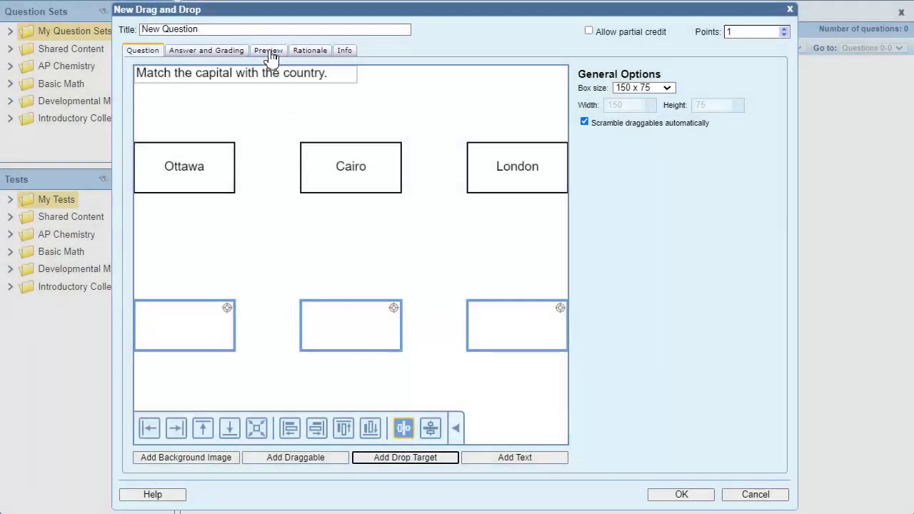
{"action": "left_click", "coordinate": [269, 54]}
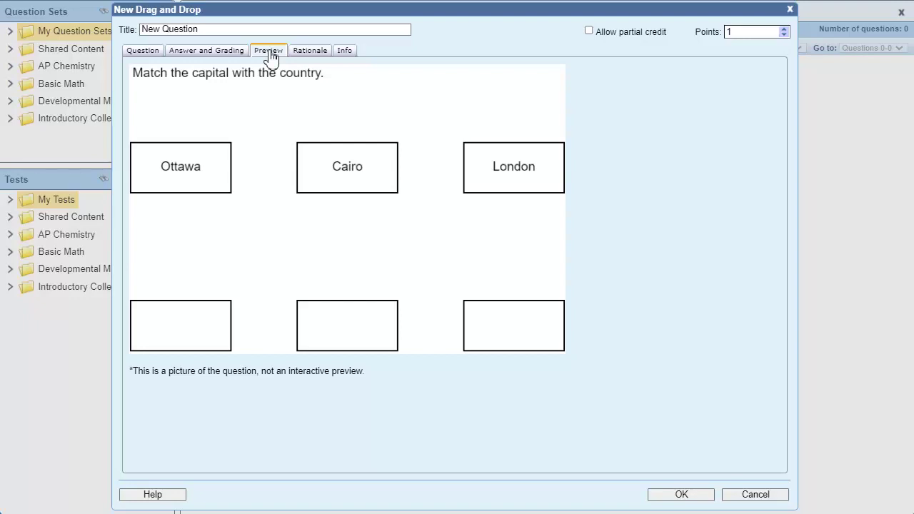
Add a "Canada" text label in 14pt with center justification and place it beneath the first drop target, at about (4, 449)
{"action": "left_click", "coordinate": [143, 50]}
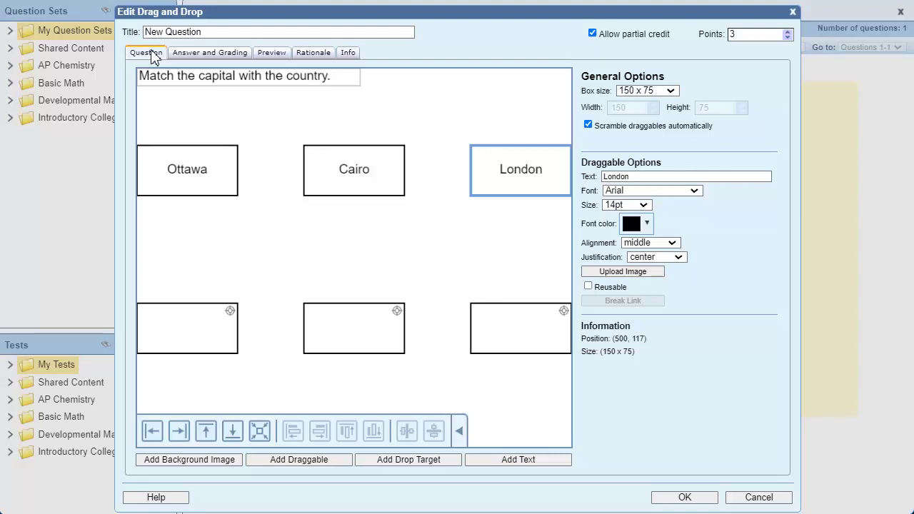
{"action": "left_click", "coordinate": [546, 461]}
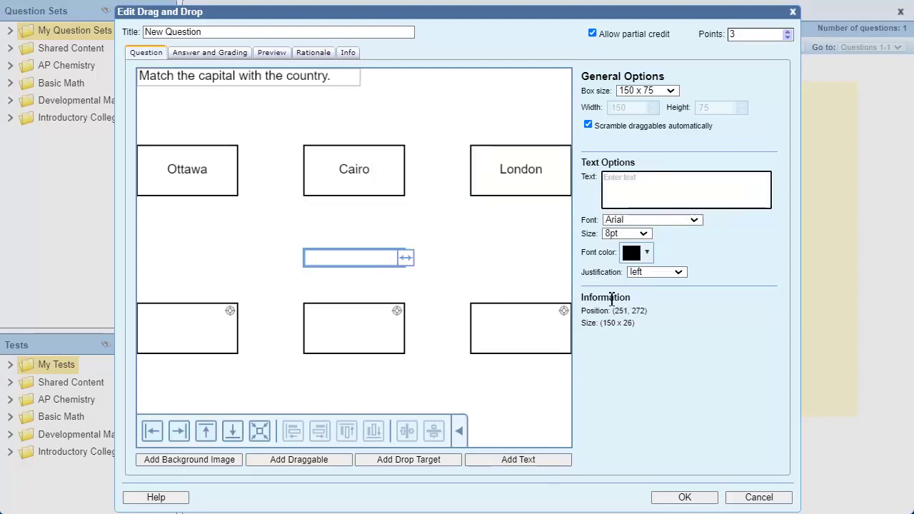
{"action": "left_click", "coordinate": [654, 188]}
{"action": "type", "text": "Canada"}
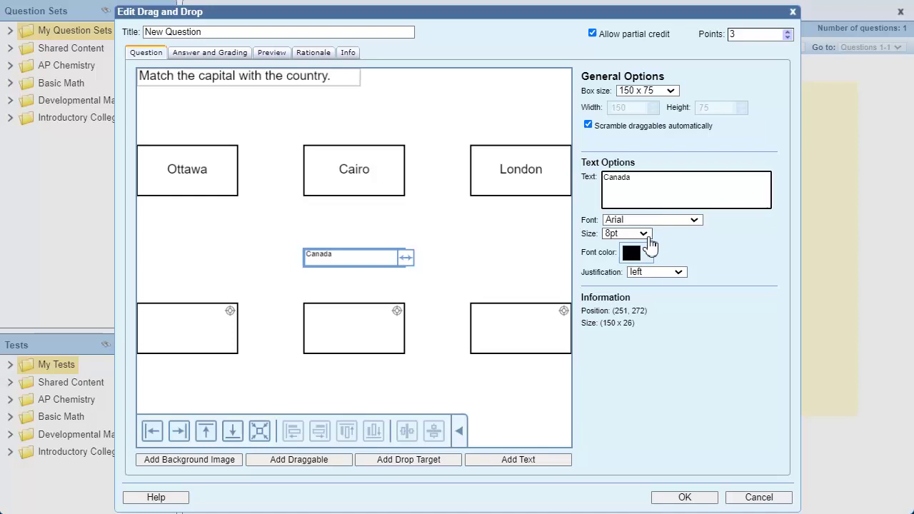
{"action": "left_click", "coordinate": [643, 233]}
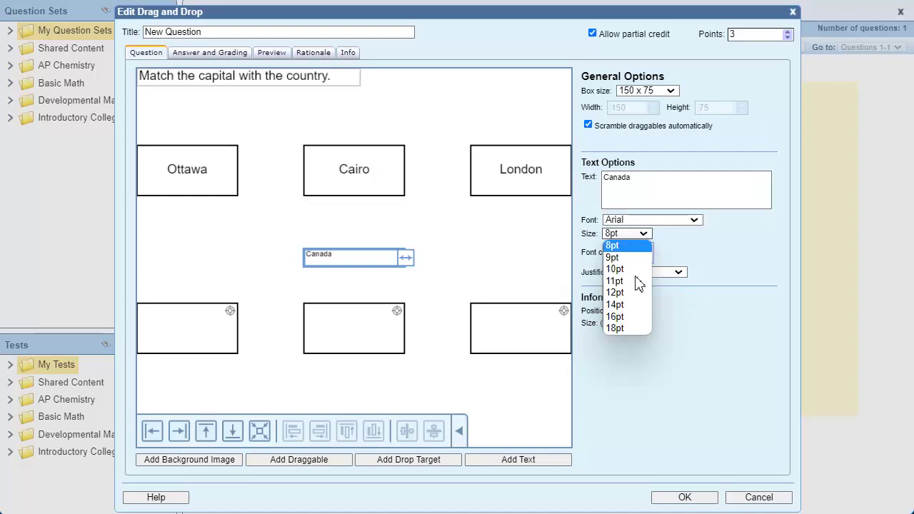
{"action": "left_click", "coordinate": [631, 305]}
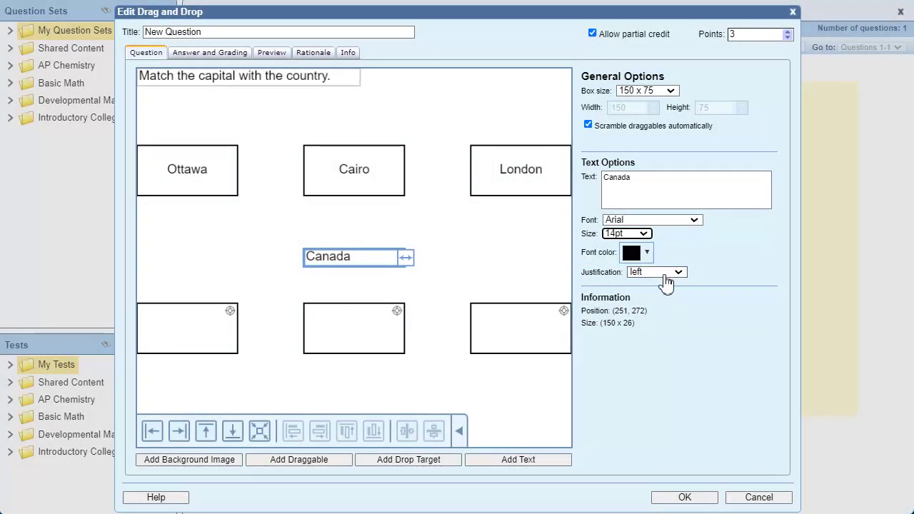
{"action": "left_click", "coordinate": [663, 274]}
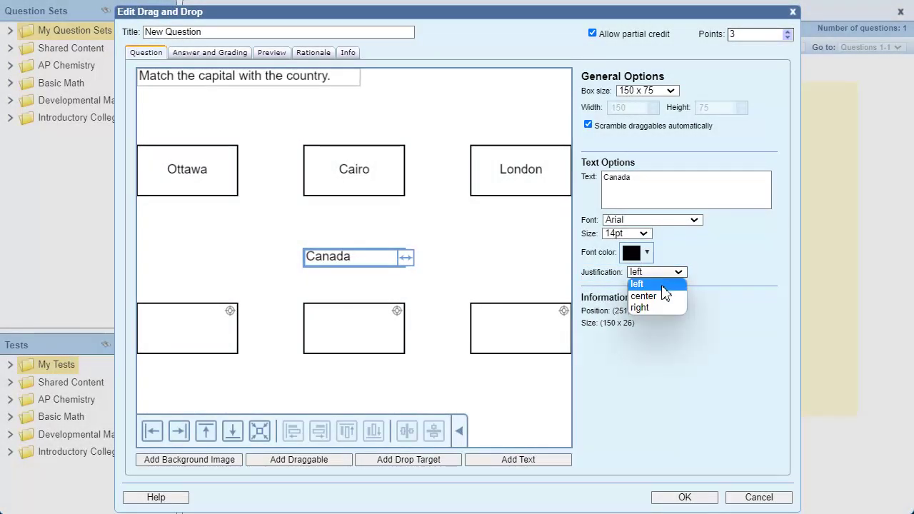
{"action": "left_click", "coordinate": [665, 296]}
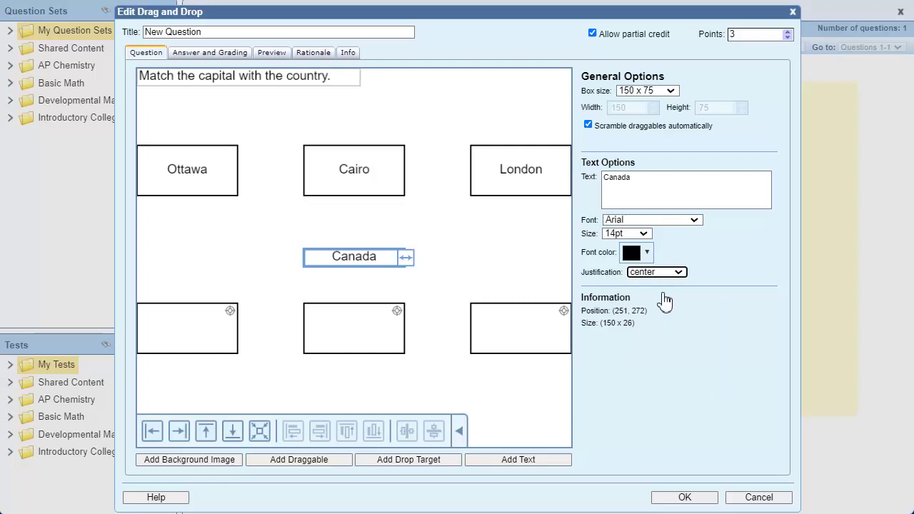
{"action": "left_click_drag", "start_coordinate": [358, 265], "coordinate": [195, 384]}
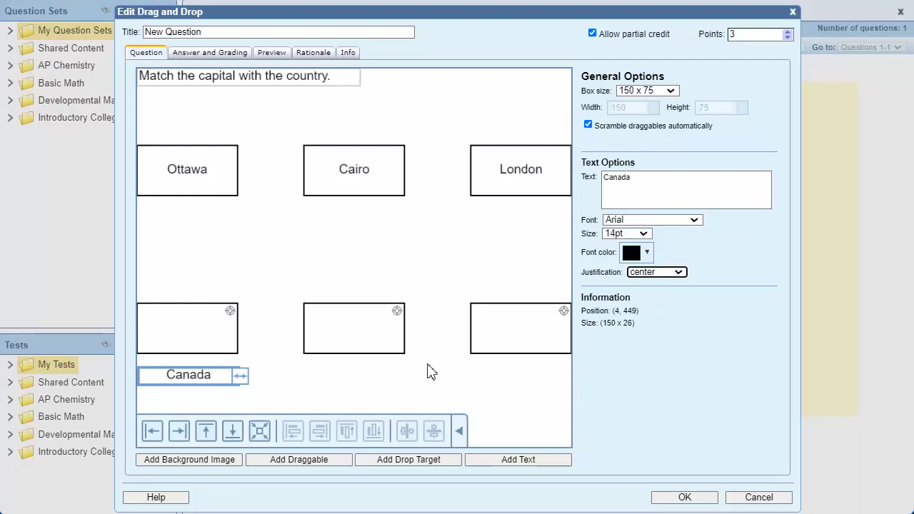
Add an "Egypt" text label and place it beneath the middle drop target, at about (251, 451)
{"action": "left_click", "coordinate": [538, 461]}
{"action": "left_click", "coordinate": [659, 184]}
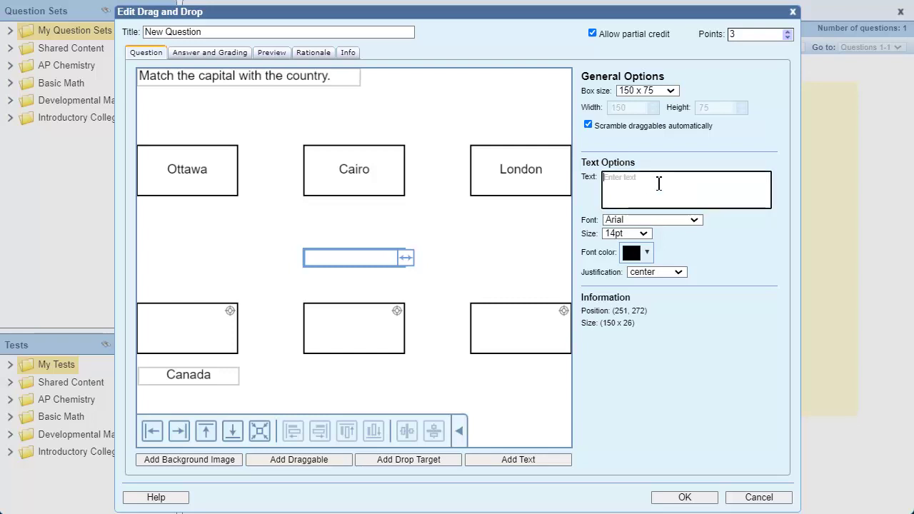
{"action": "type", "text": "Egypt"}
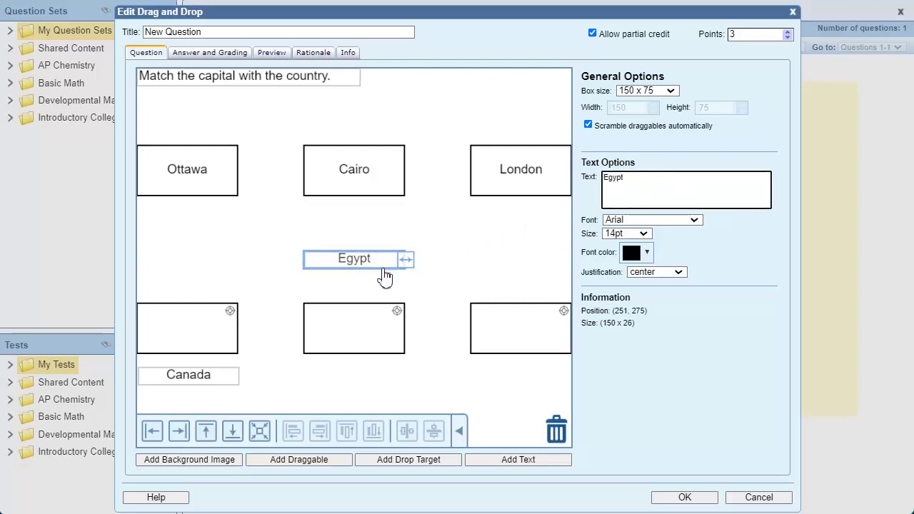
{"action": "left_click_drag", "start_coordinate": [385, 266], "coordinate": [384, 387]}
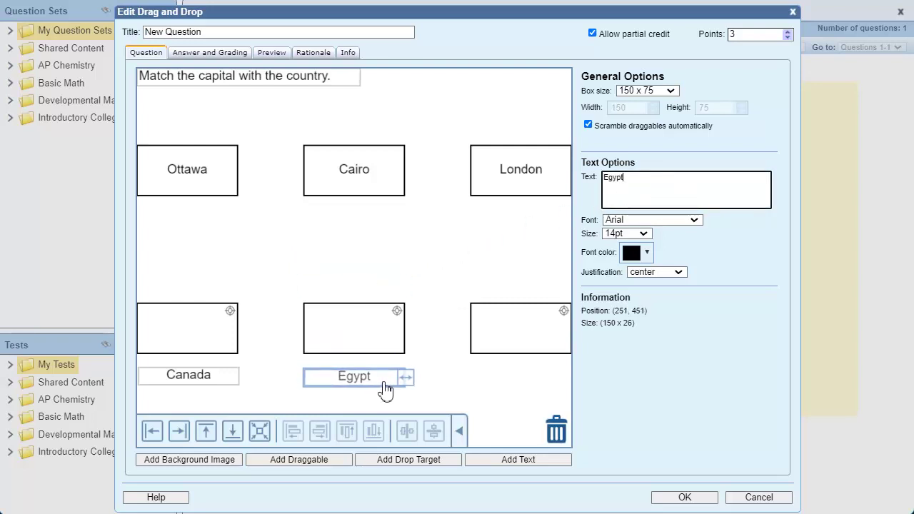
Add a "United Kingdom" text label and place it beneath the drop target below London, at about (497, 454)
{"action": "left_click", "coordinate": [529, 461]}
{"action": "left_click", "coordinate": [640, 190]}
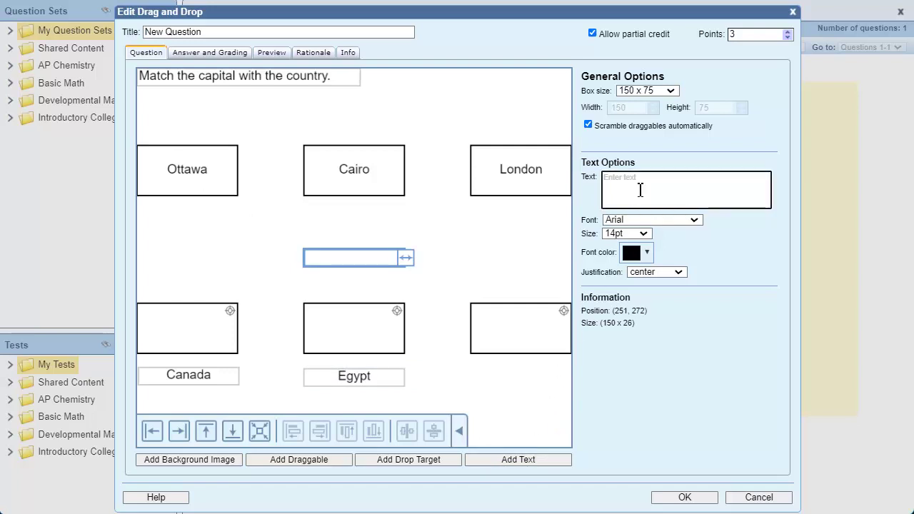
{"action": "type", "text": "United Kingdom"}
{"action": "left_click_drag", "start_coordinate": [356, 269], "coordinate": [521, 395]}
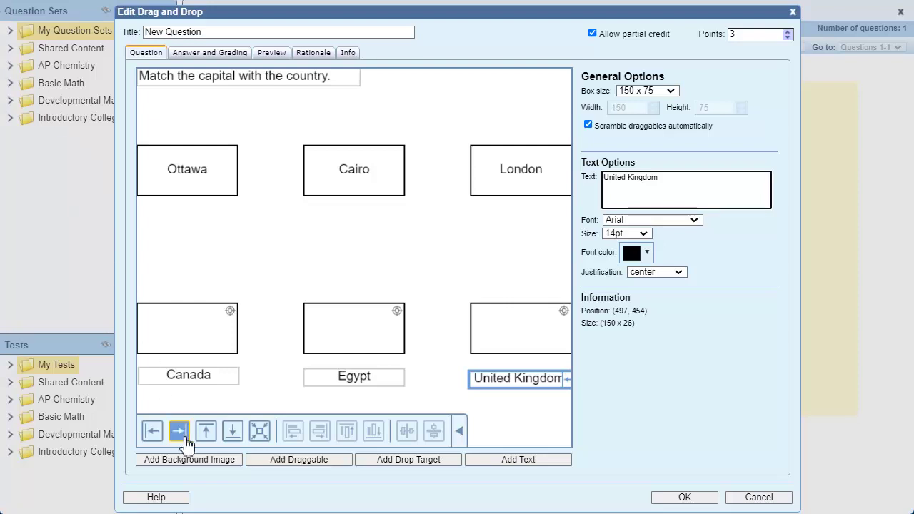
Move the United Kingdom label to the canvas's right edge and the Canada label to its left edge
{"action": "left_click", "coordinate": [184, 379]}
{"action": "left_click", "coordinate": [154, 434]}
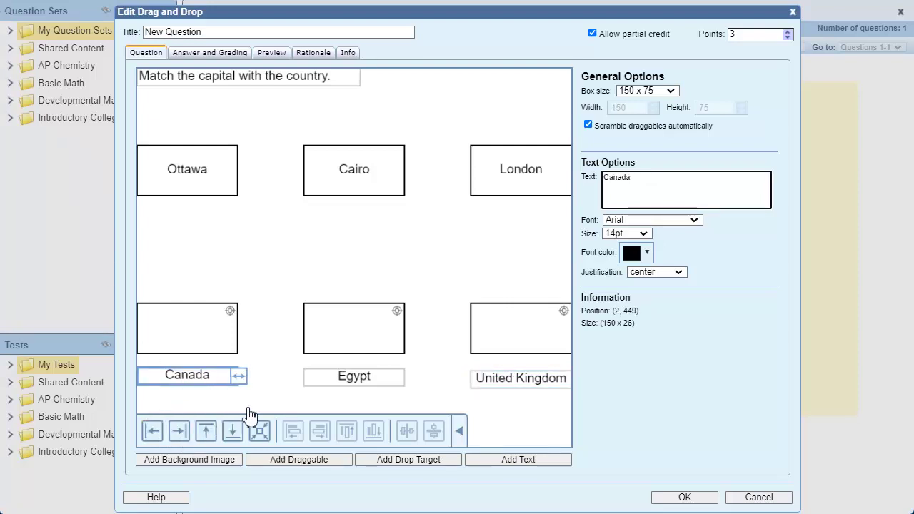
Align the tops of the Canada, Egypt and United Kingdom labels and preview the question
{"action": "left_click", "coordinate": [362, 383], "text": "shift"}
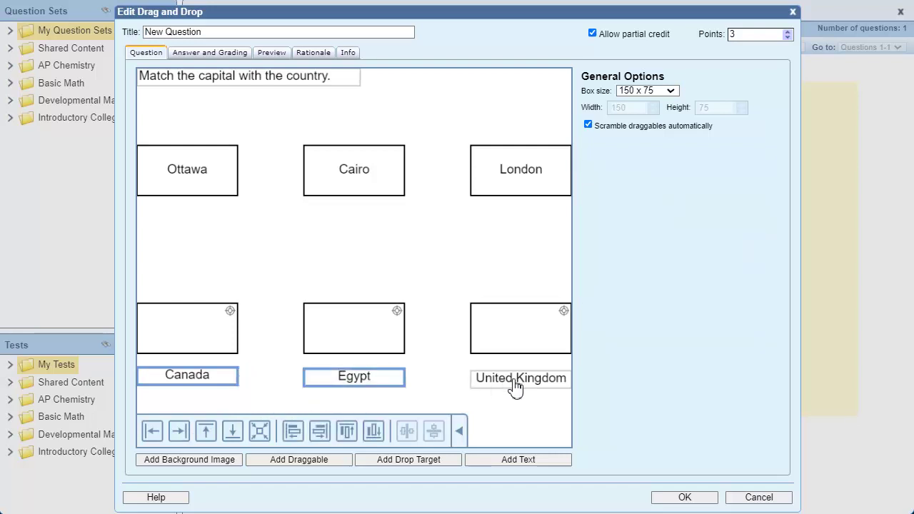
{"action": "left_click", "coordinate": [515, 386], "text": "shift"}
{"action": "left_click", "coordinate": [348, 433]}
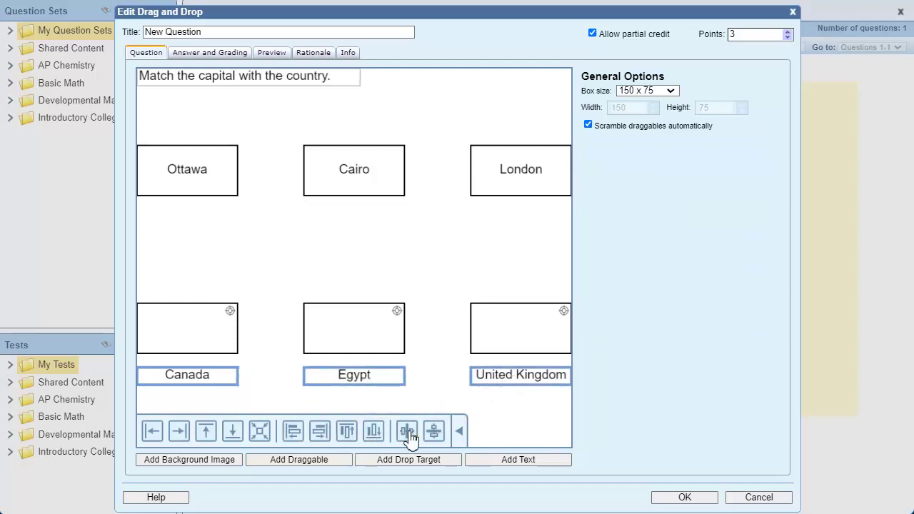
{"action": "left_click", "coordinate": [272, 54]}
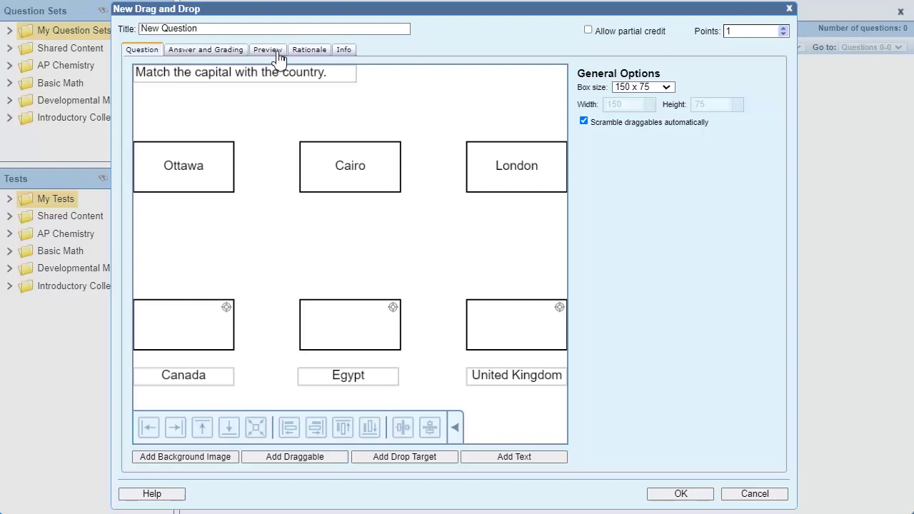
Link the Ottawa draggable to the drop target above Canada as its correct answer
{"action": "left_click_drag", "start_coordinate": [200, 178], "coordinate": [206, 326]}
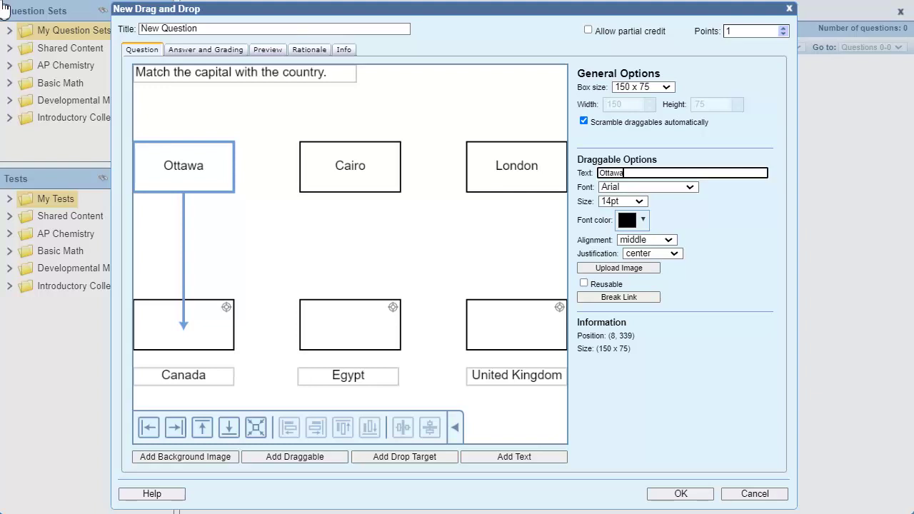
Try linking the Cairo draggable to the United Kingdom drop target, and break that link
{"action": "left_click", "coordinate": [343, 177]}
{"action": "left_click_drag", "start_coordinate": [344, 177], "coordinate": [510, 274]}
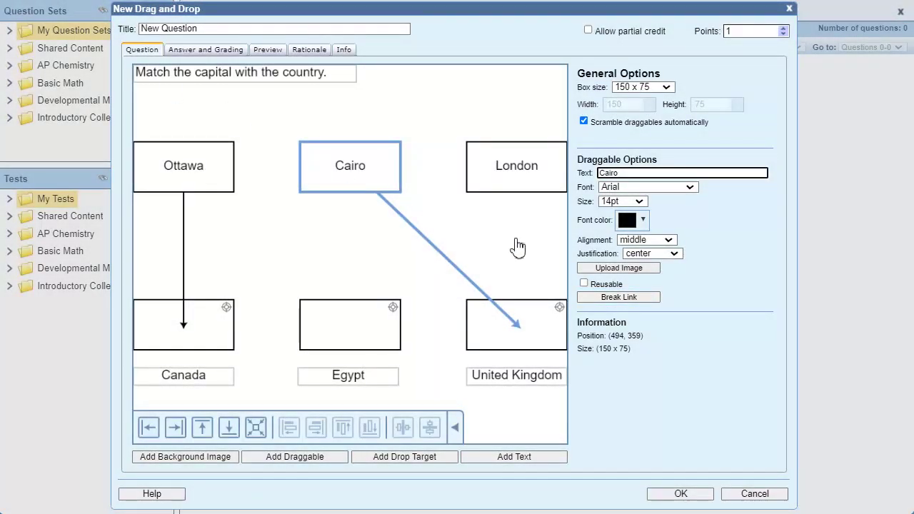
{"action": "left_click", "coordinate": [647, 299]}
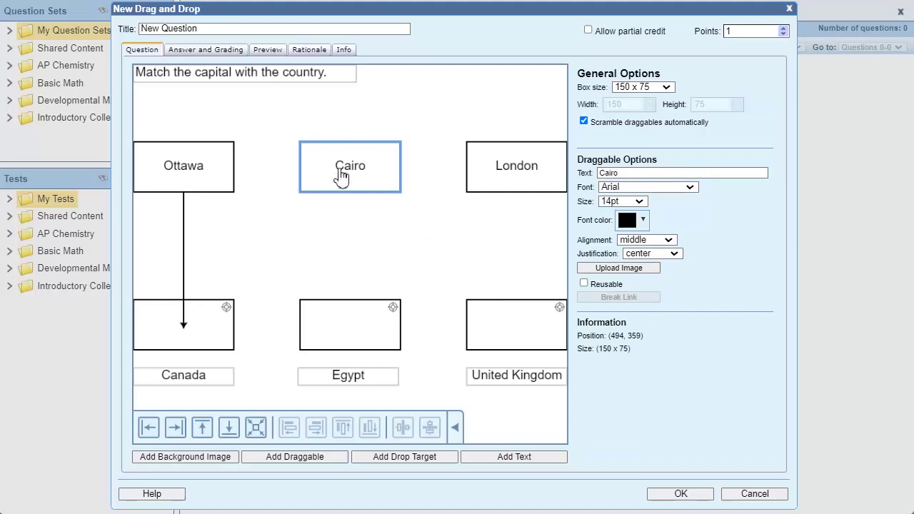
Link the Cairo draggable to the Egypt drop target and the London draggable to the United Kingdom drop target
{"action": "left_click_drag", "start_coordinate": [341, 178], "coordinate": [350, 325]}
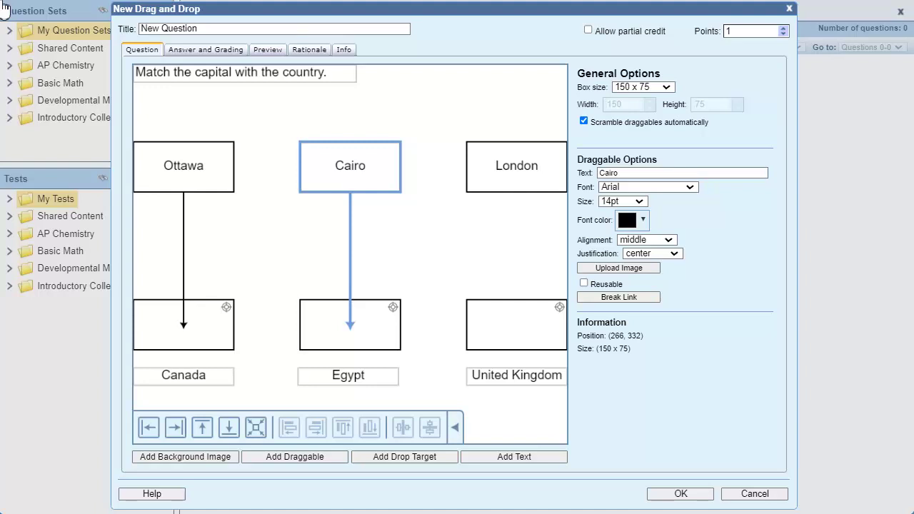
{"action": "left_click_drag", "start_coordinate": [510, 183], "coordinate": [516, 325]}
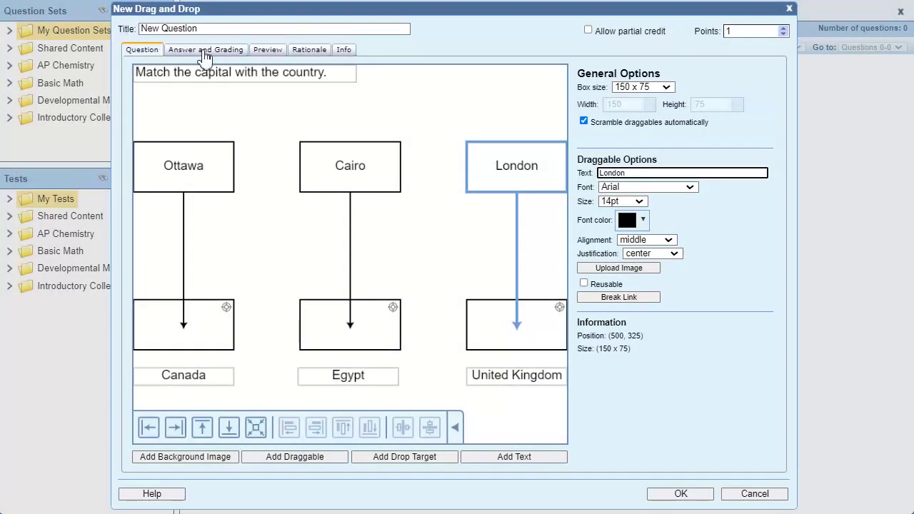
Keep automatic scoring, set the question's points to 3, allow partial credit and save the question to the test
{"action": "left_click", "coordinate": [205, 56]}
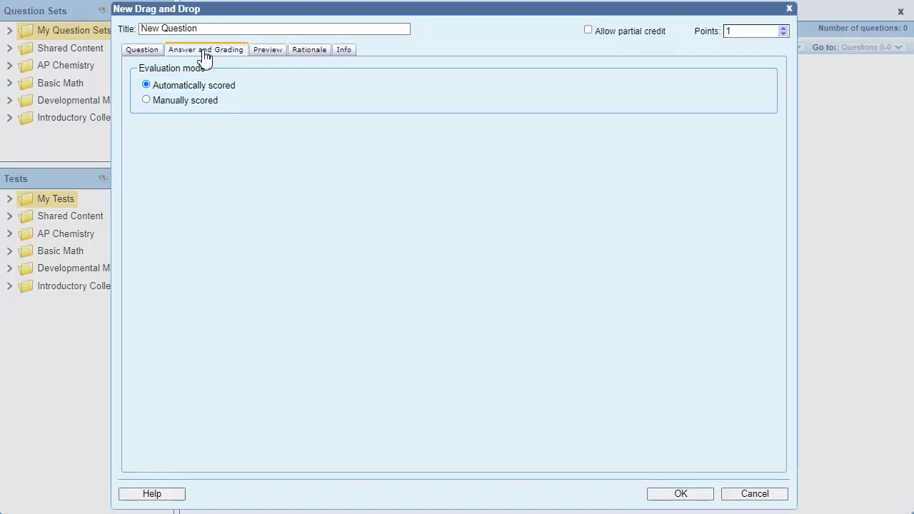
{"action": "left_click", "coordinate": [143, 52]}
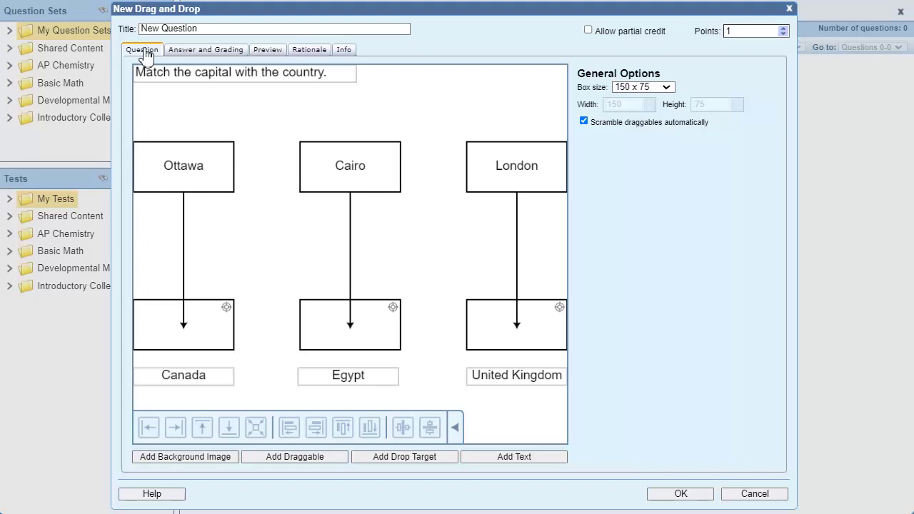
{"action": "left_click", "coordinate": [784, 30]}
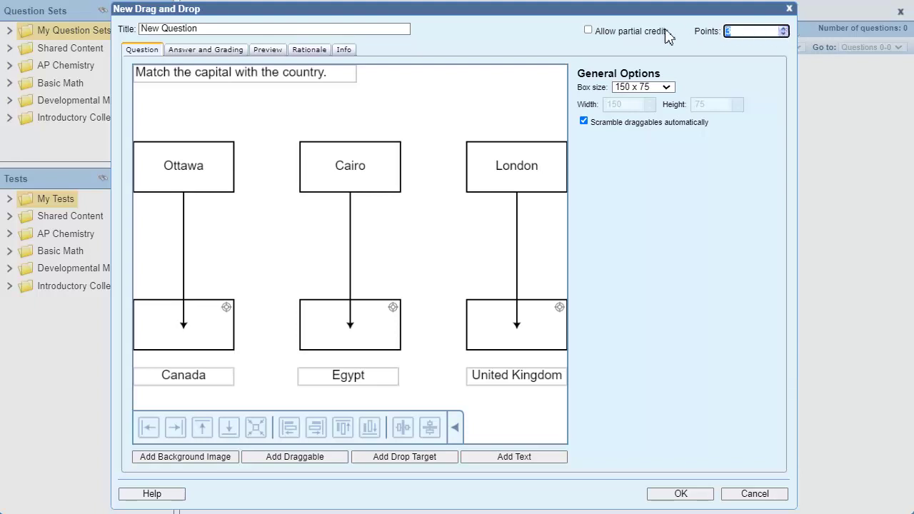
{"action": "left_click", "coordinate": [587, 31]}
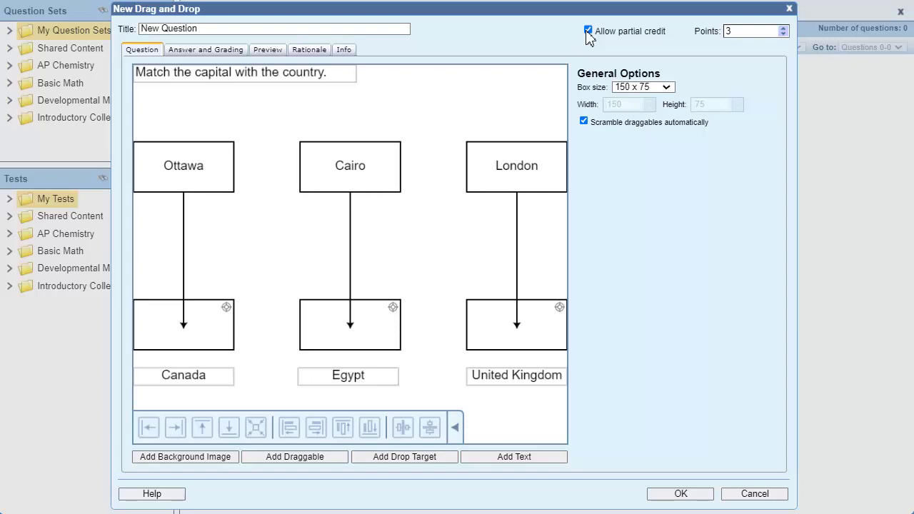
{"action": "left_click", "coordinate": [697, 496]}
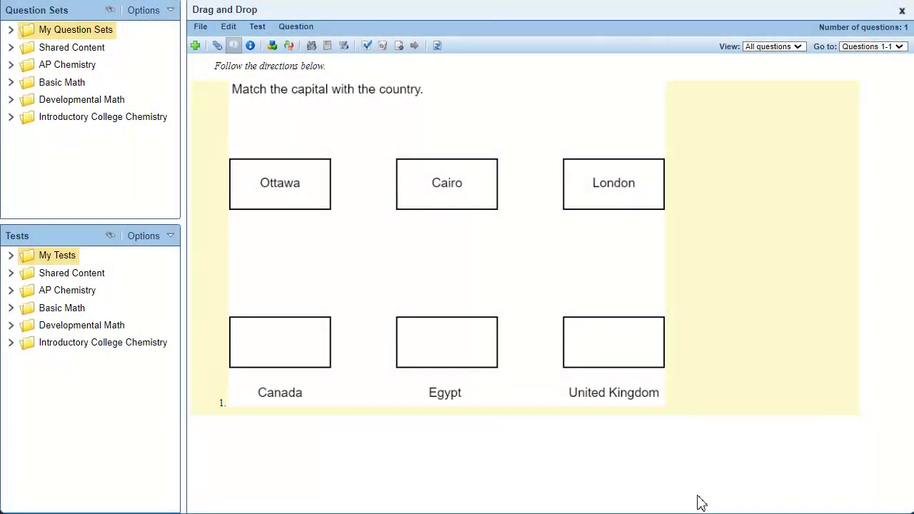
Preview the online test, match Cairo to Egypt, London to United Kingdom and Ottawa to Canada, and check the answer
{"action": "left_click", "coordinate": [258, 29]}
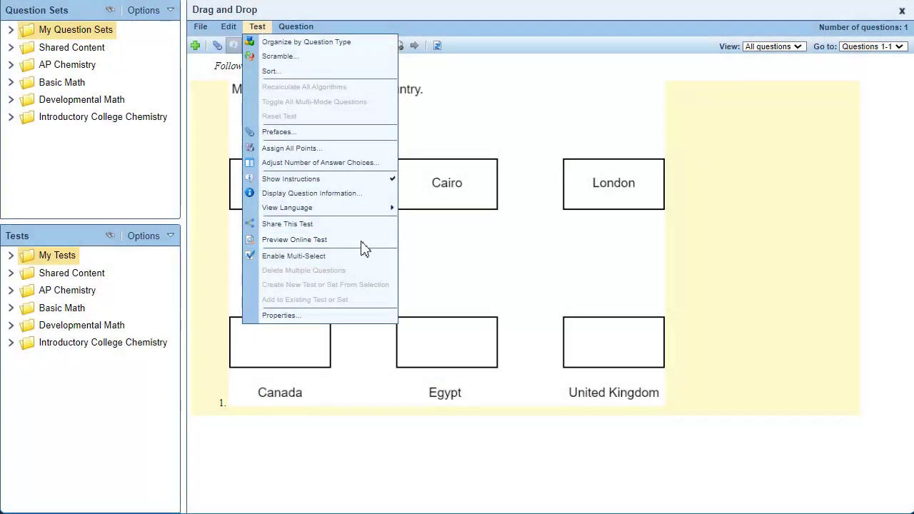
{"action": "left_click", "coordinate": [361, 241]}
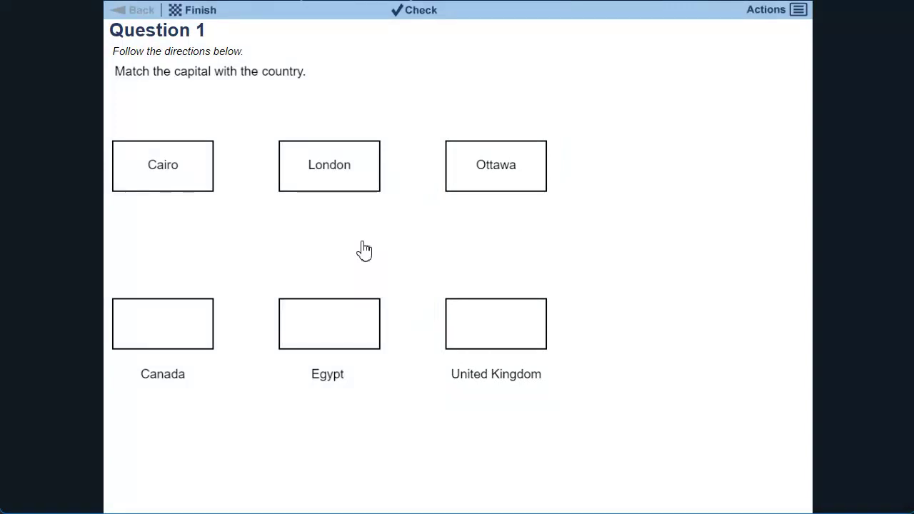
{"action": "left_click_drag", "start_coordinate": [159, 181], "coordinate": [315, 322]}
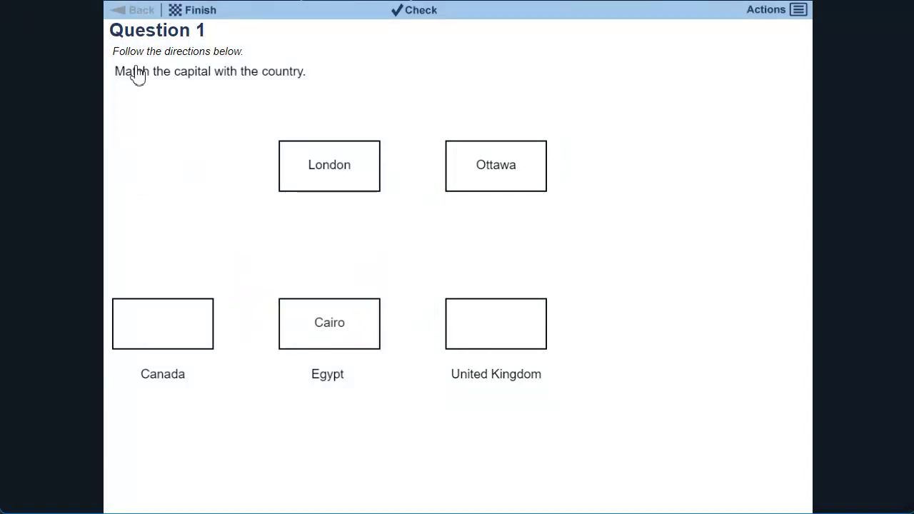
{"action": "left_click_drag", "start_coordinate": [341, 174], "coordinate": [506, 333]}
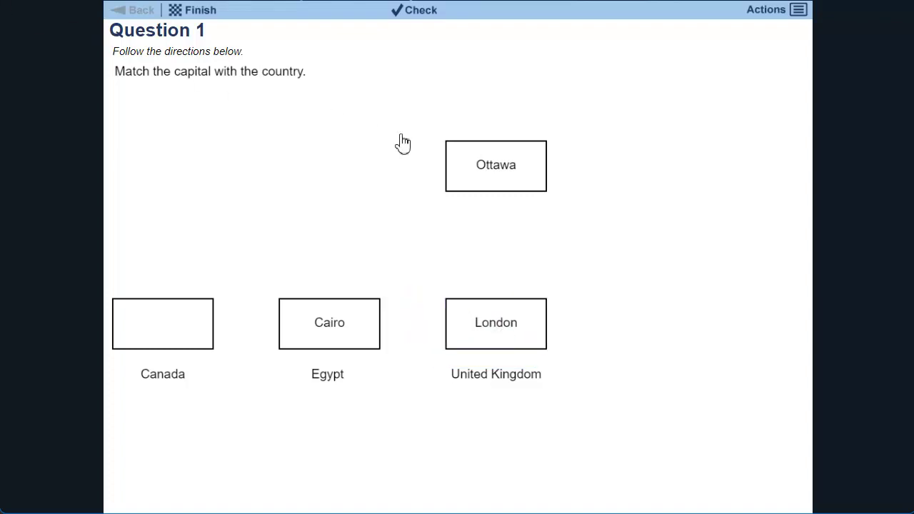
{"action": "left_click_drag", "start_coordinate": [501, 176], "coordinate": [175, 332]}
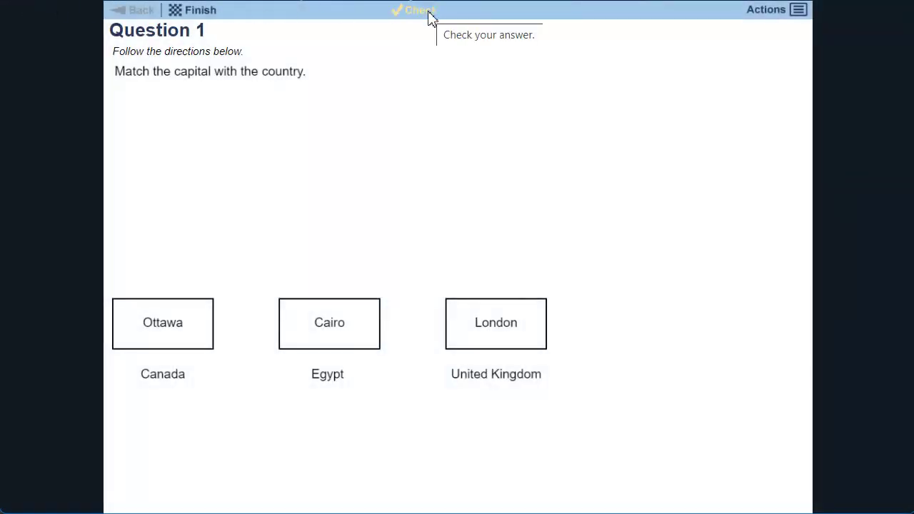
{"action": "left_click", "coordinate": [422, 12]}
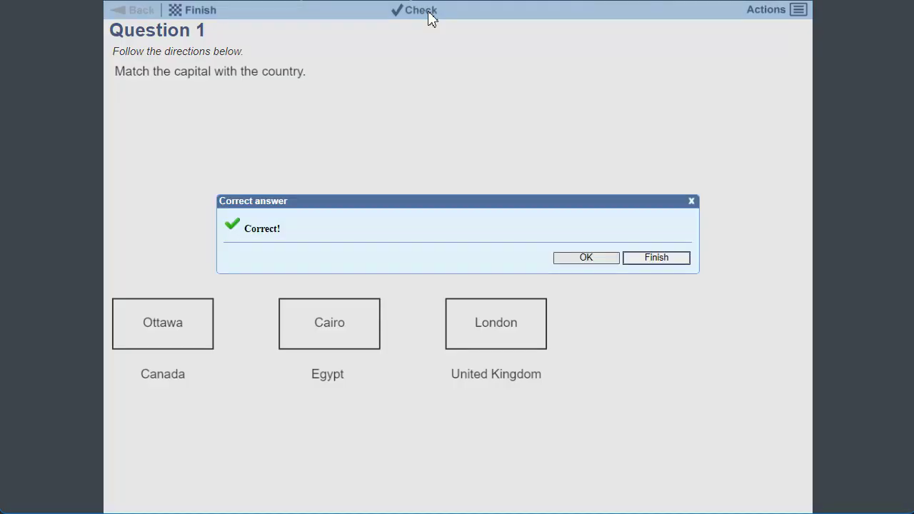
{"action": "left_click", "coordinate": [602, 258]}
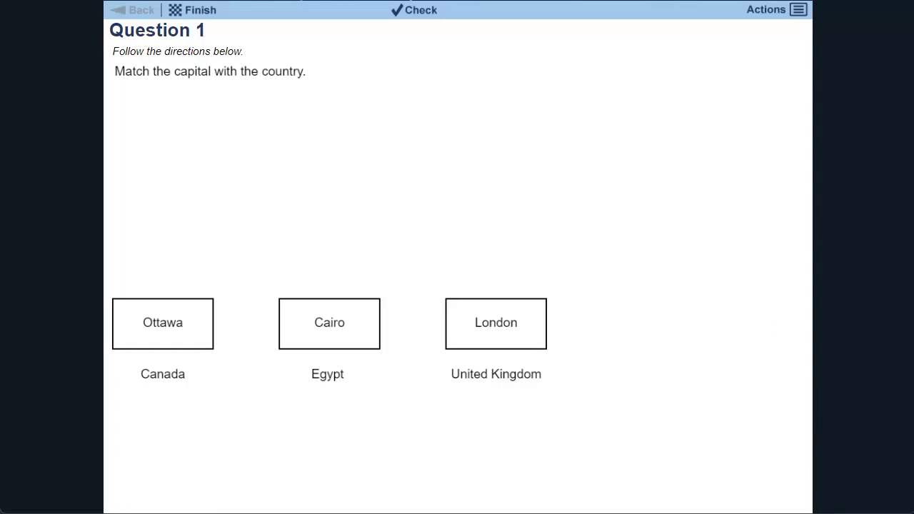